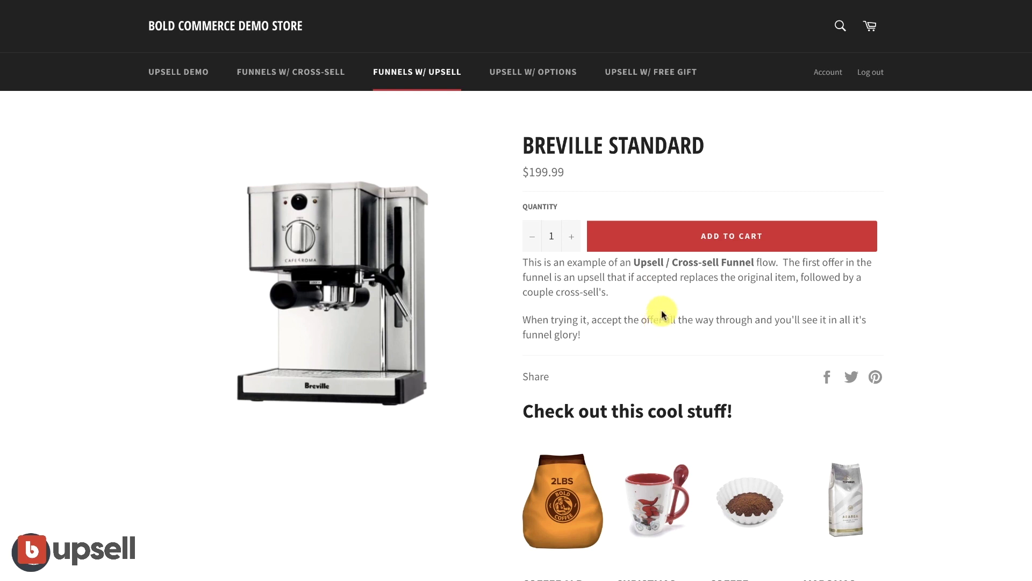
# - Add Breville Standard, accept the Breville Premium upgrade, then add the espresso beans and glasses offers
pyautogui.click(692, 242)
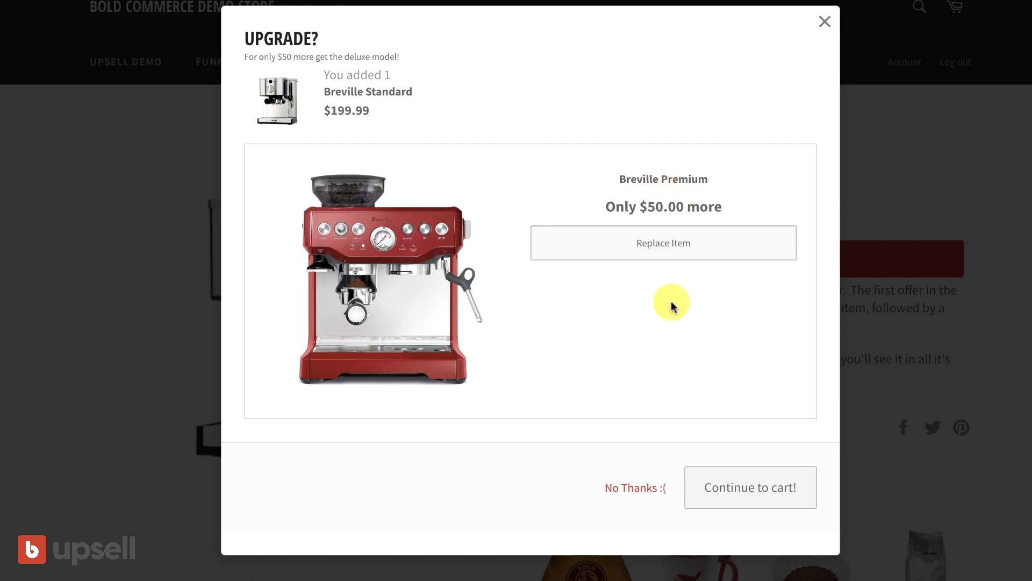
pyautogui.click(705, 247)
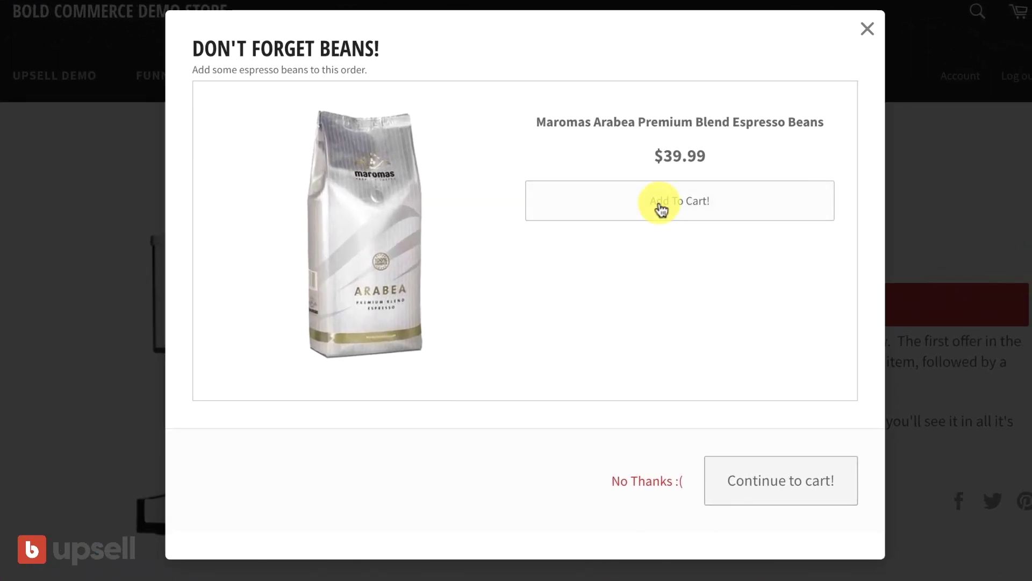
pyautogui.click(772, 177)
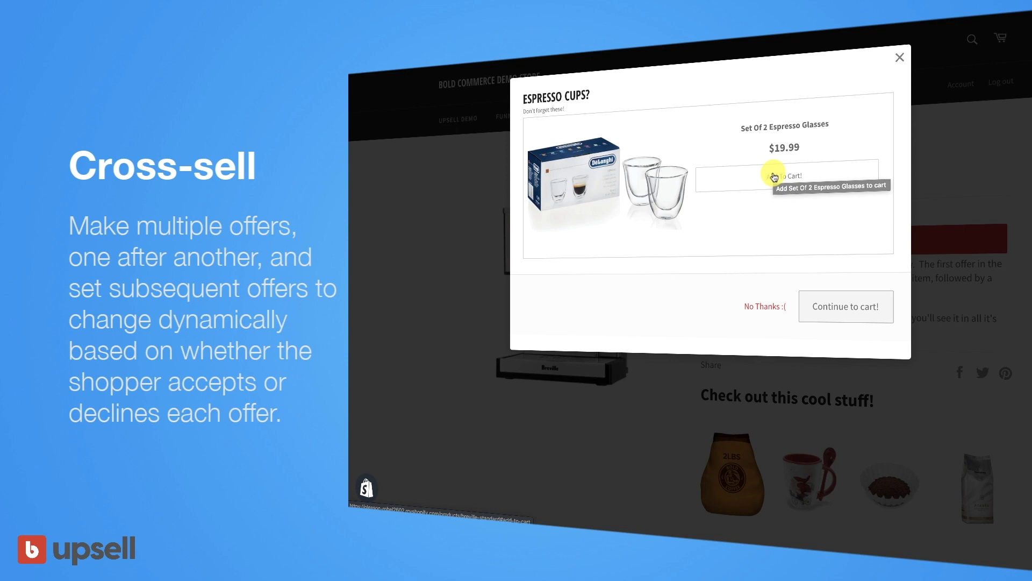
pyautogui.click(775, 176)
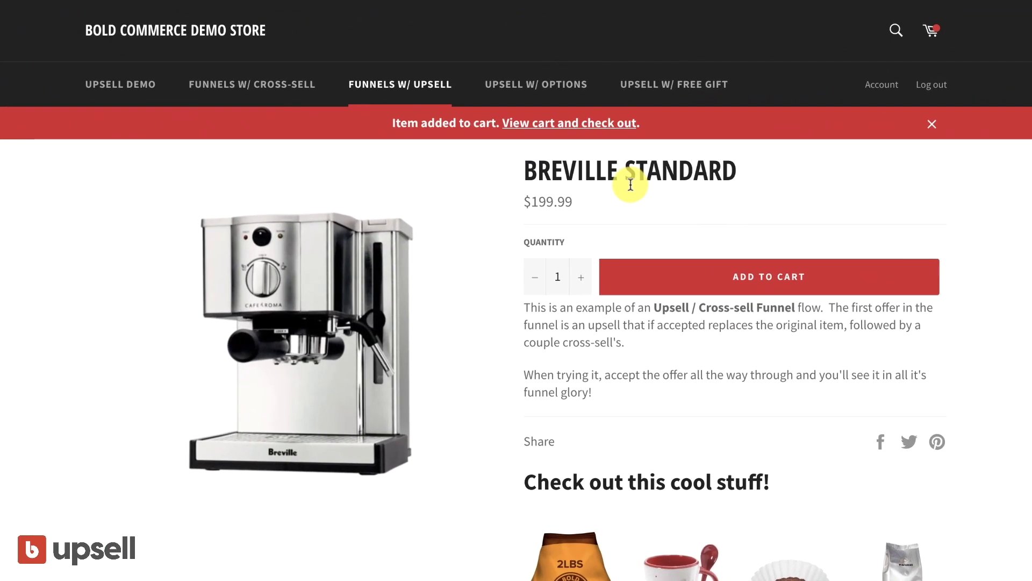
# - Check out from the cart and add the $3.00 Coffee Filters from the checkout offer
pyautogui.click(930, 29)
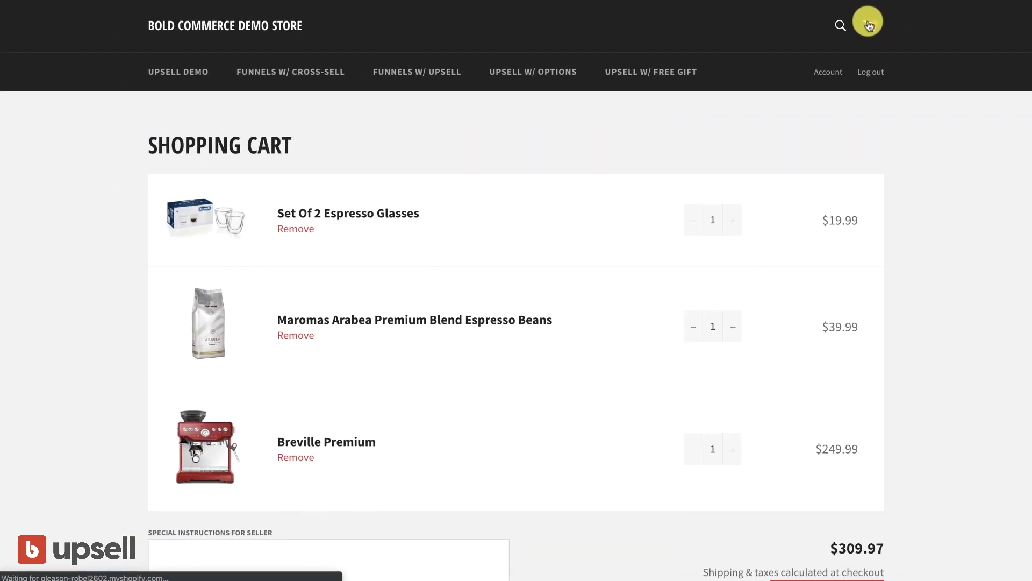
pyautogui.scroll(-1, 922, 266)
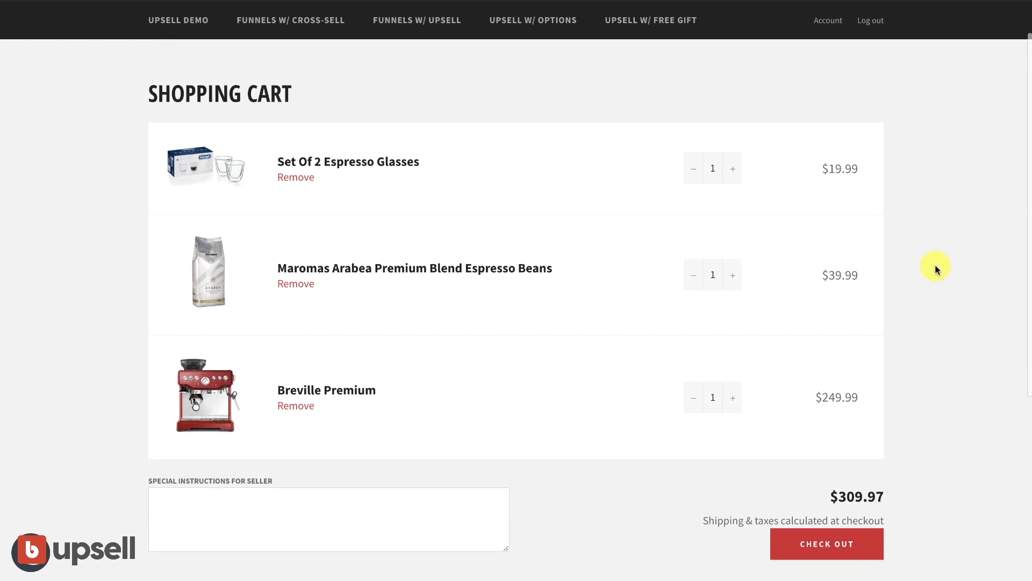
pyautogui.click(835, 548)
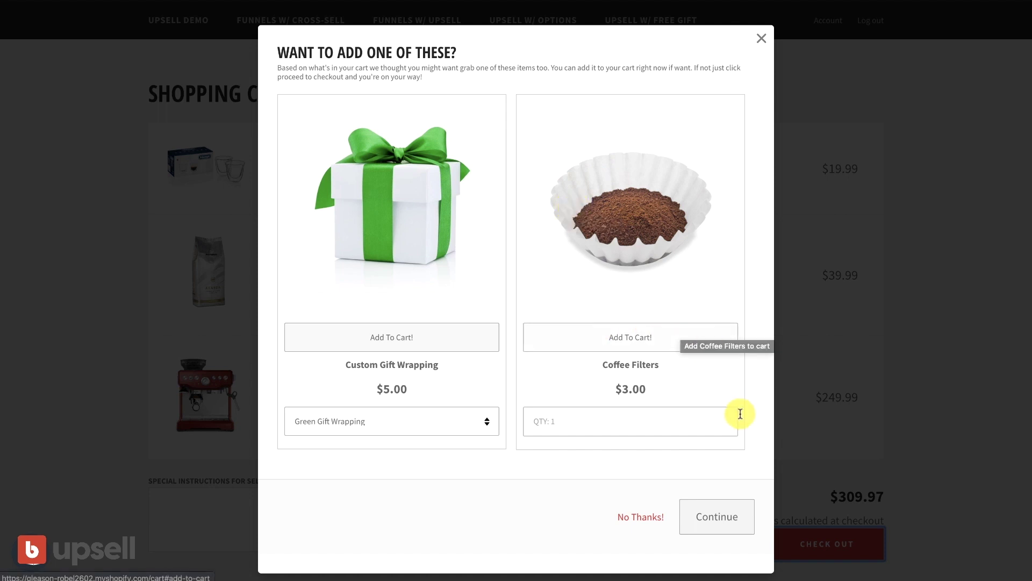
pyautogui.click(625, 420)
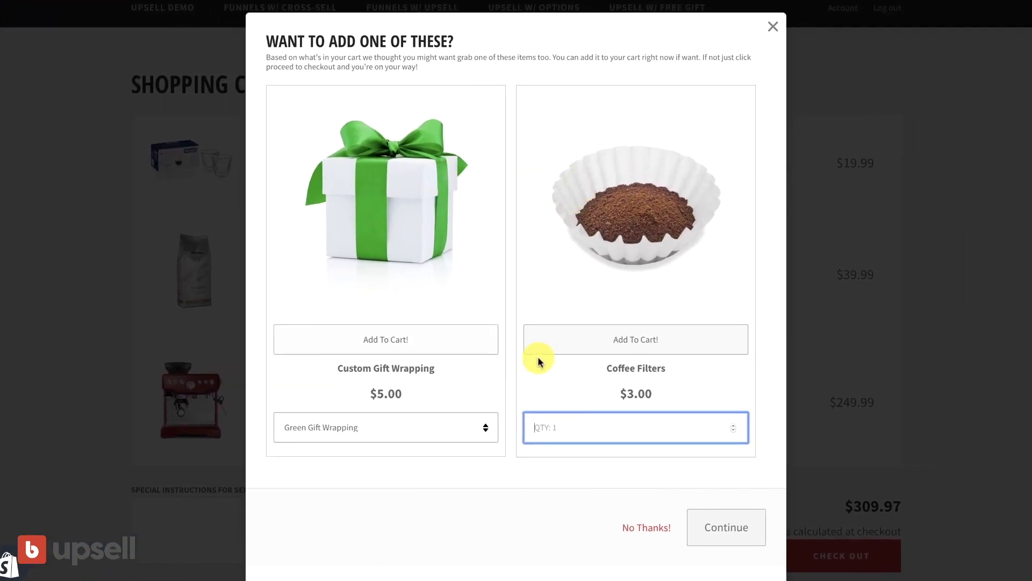
pyautogui.click(585, 339)
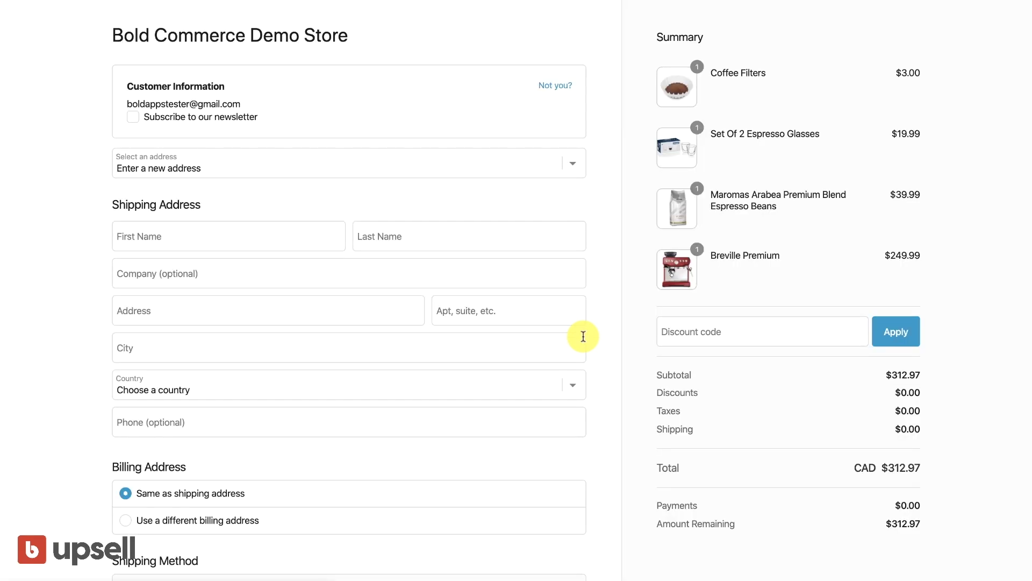
# - Fill the shipping fields from the saved address and complete the order
pyautogui.click(577, 161)
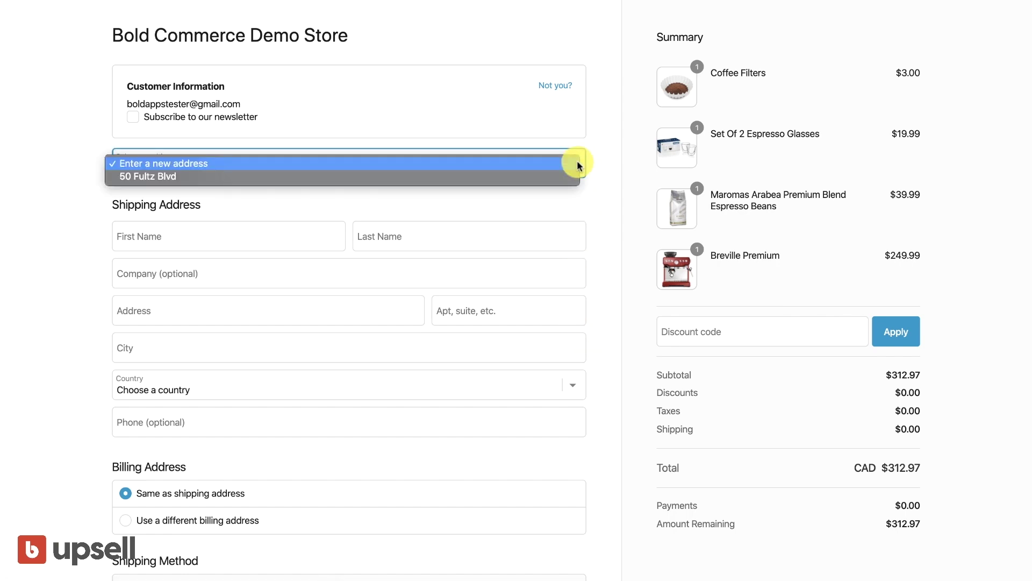
pyautogui.click(546, 178)
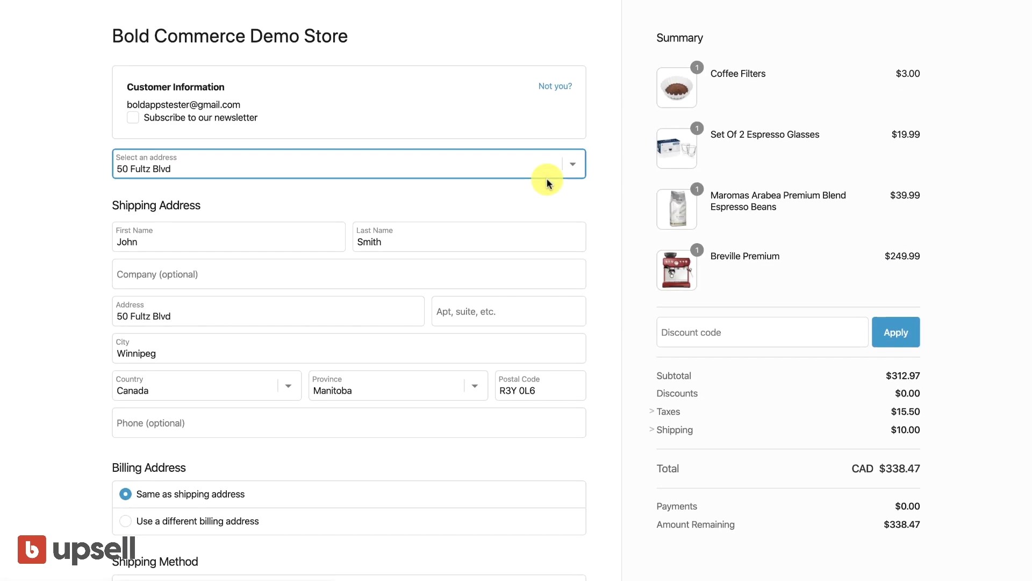
pyautogui.scroll(-7, 547, 178)
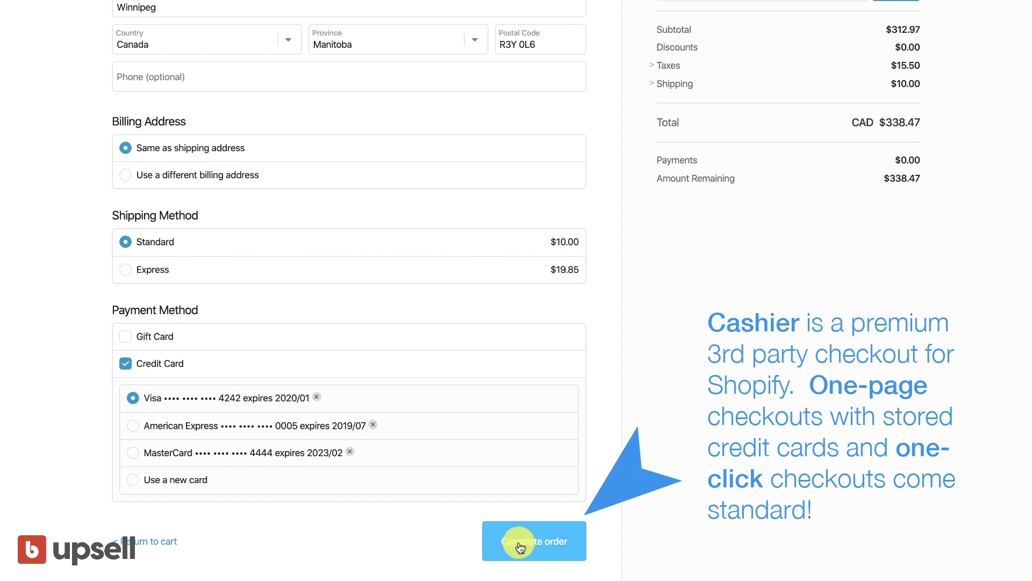
pyautogui.click(520, 543)
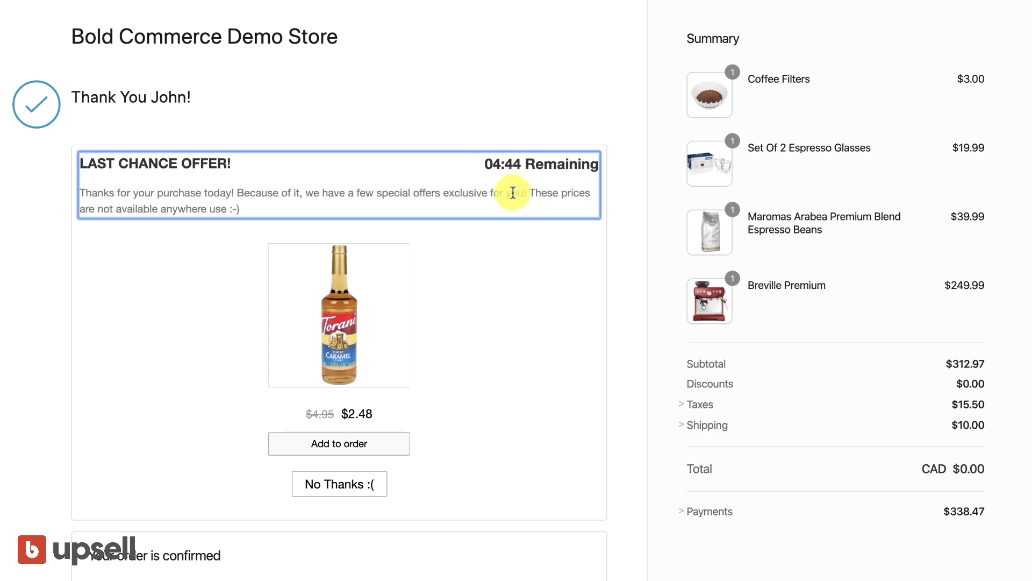
# - Add the caramel syrup, Christmas mug and coffee bean ice tray offers, then review the summary
pyautogui.click(377, 444)
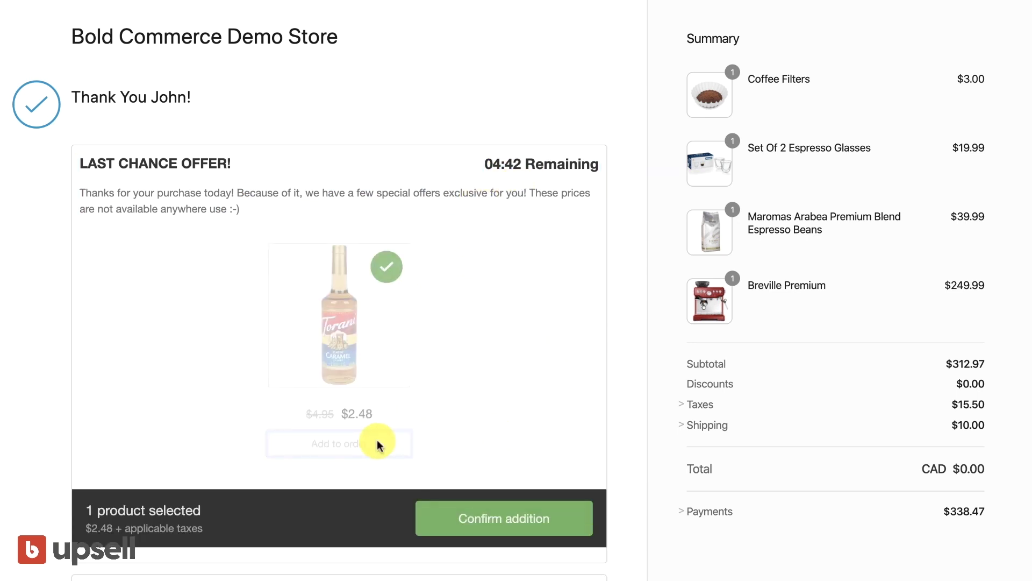
pyautogui.click(473, 518)
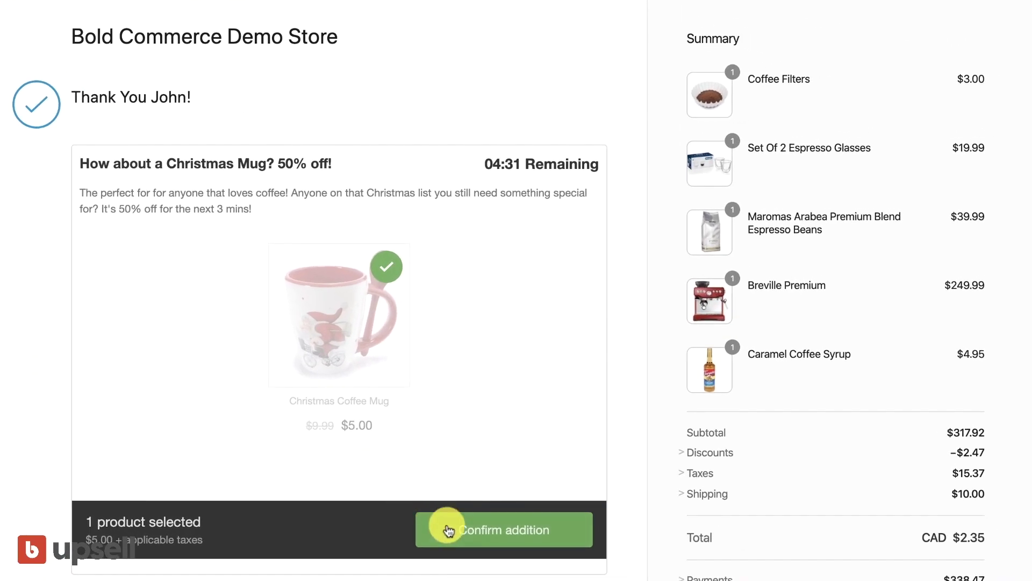
pyautogui.click(603, 461)
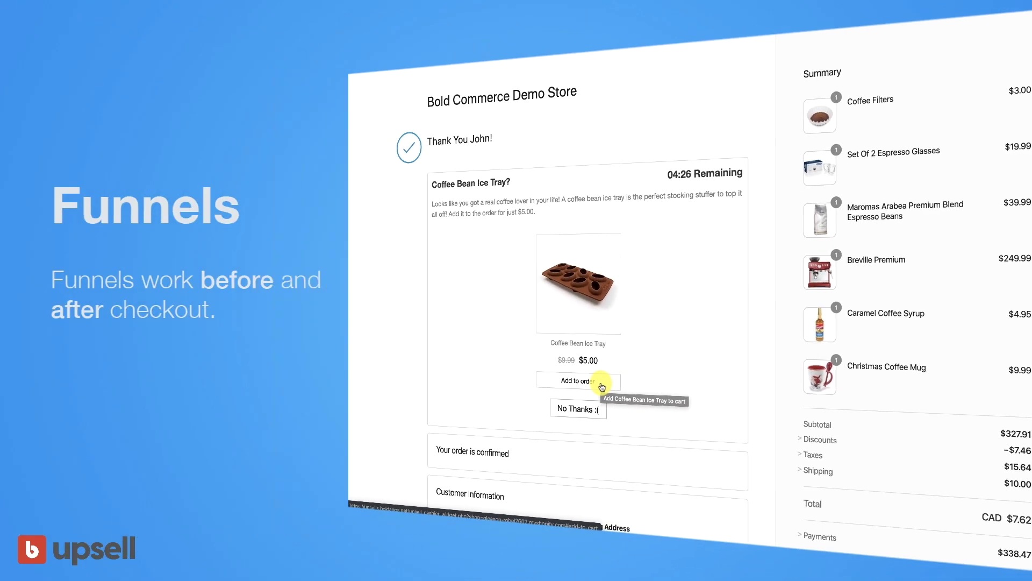
pyautogui.click(603, 384)
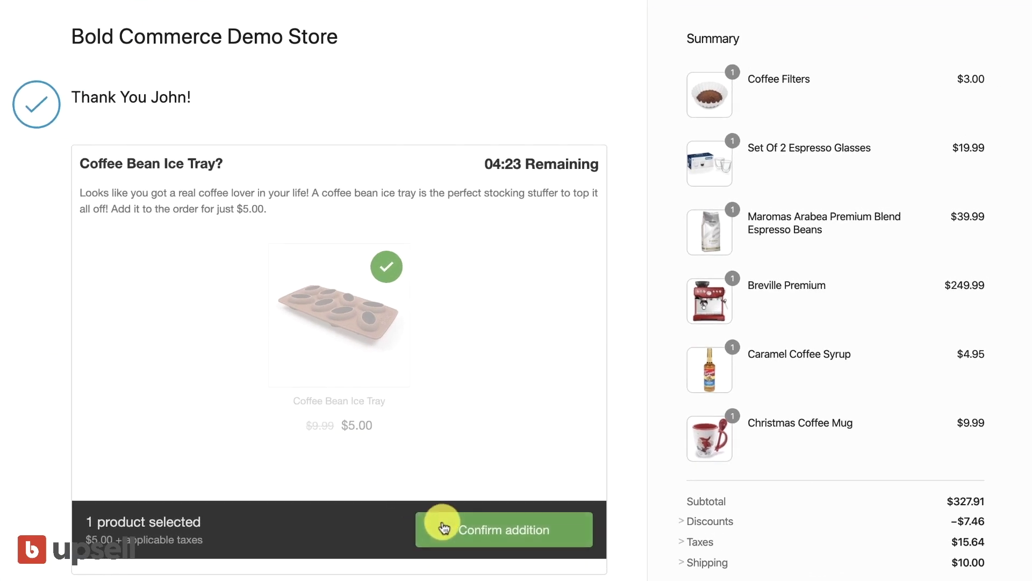
pyautogui.click(444, 526)
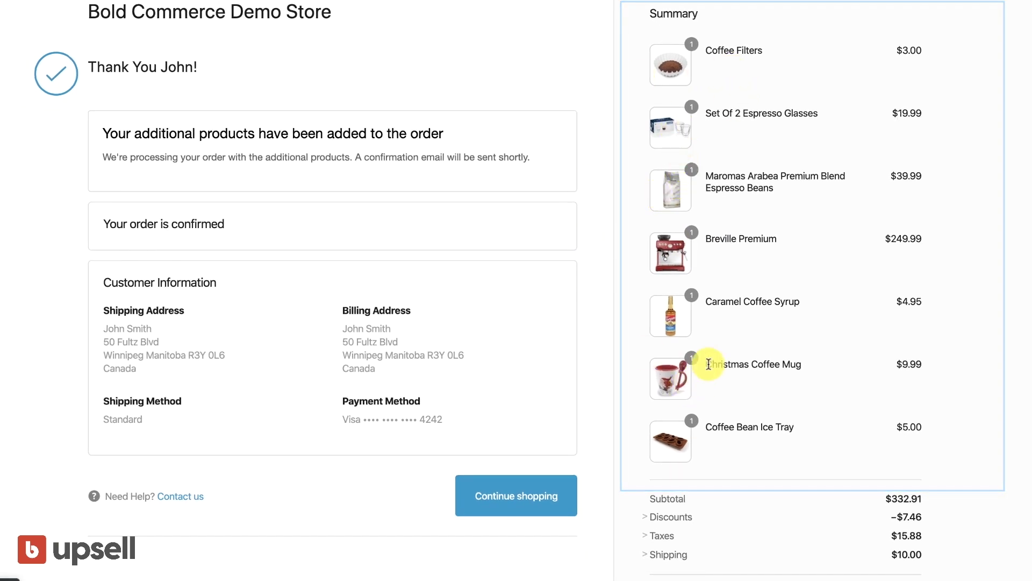
pyautogui.scroll(-2, 818, 470)
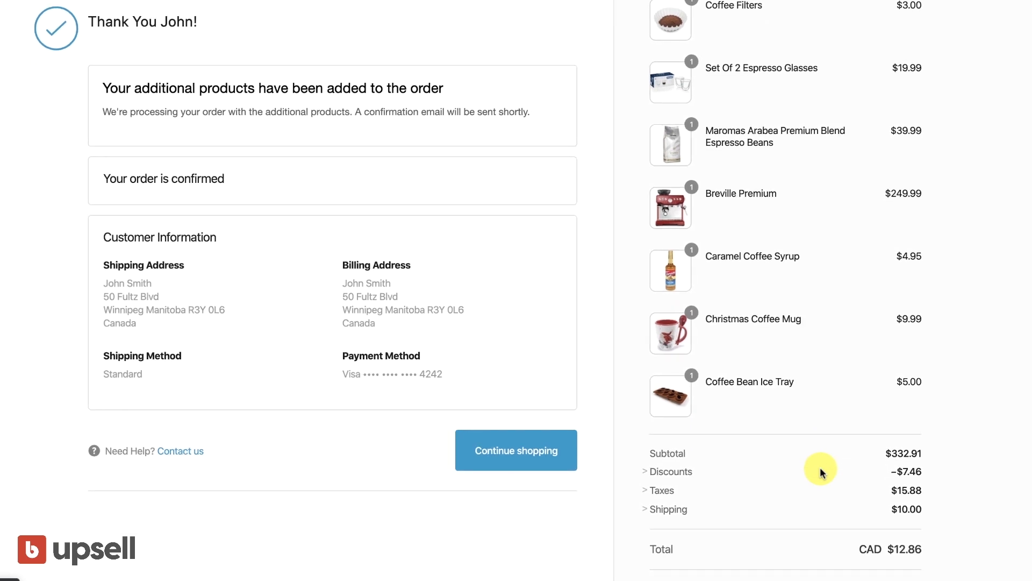
pyautogui.scroll(-2, 818, 470)
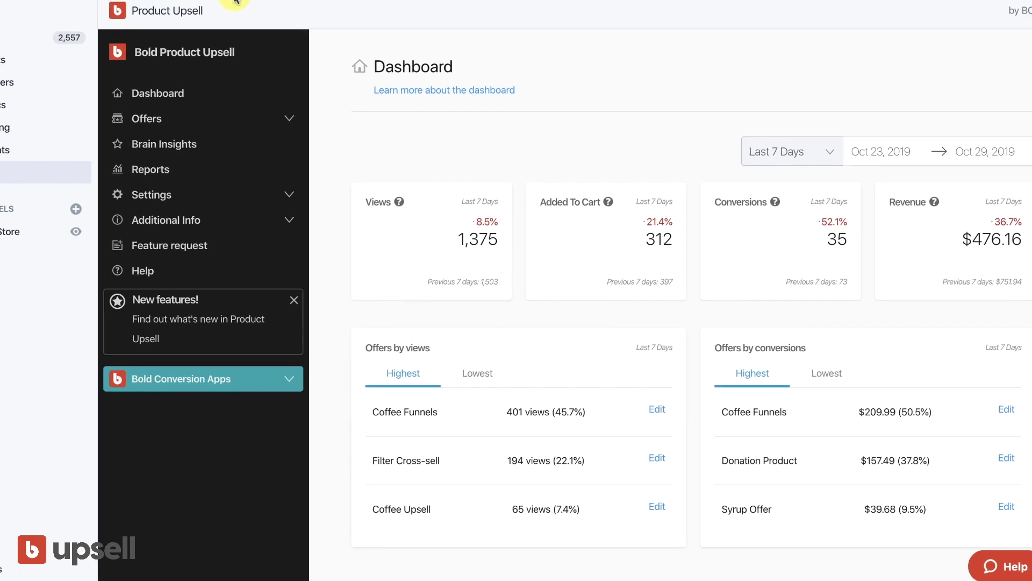
# - Open the Bold Product Upsell dashboard showing the last 7 days' stats
pyautogui.click(104, 64)
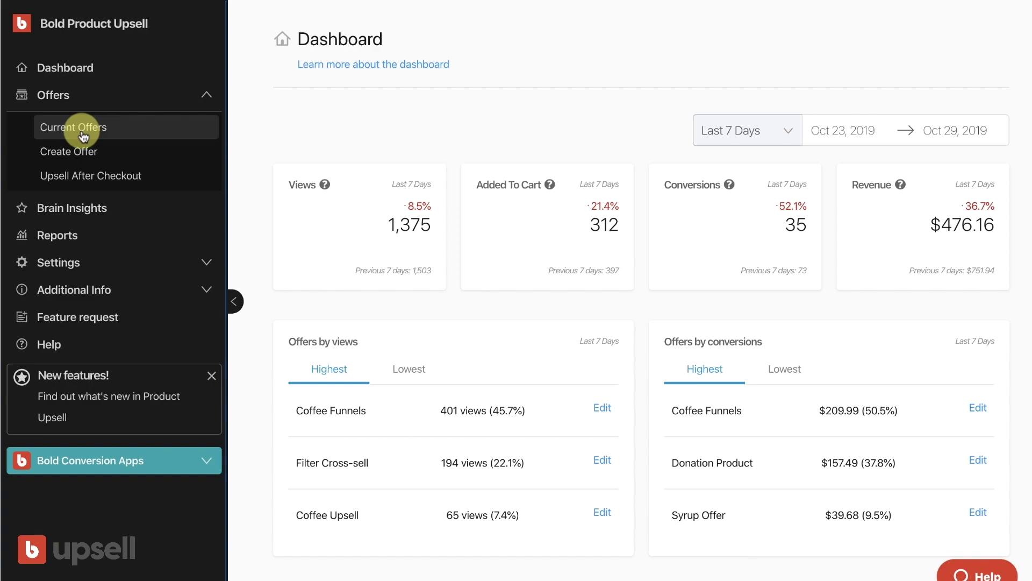
# - Show Current Offers and toggle the Funnel Upsell / Cross-sell Combo off and back on
pyautogui.click(83, 137)
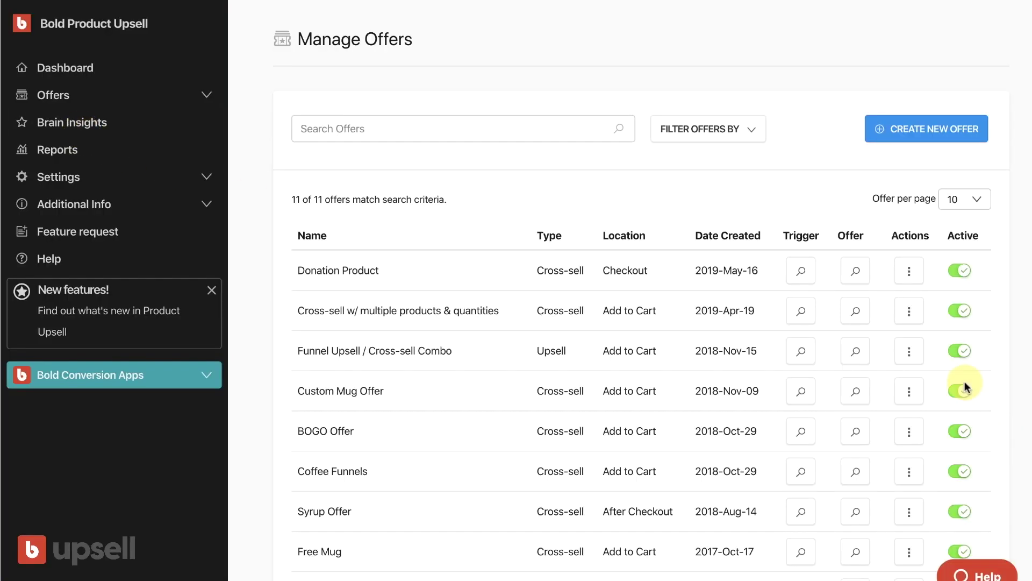
pyautogui.click(961, 352)
pyautogui.click(962, 355)
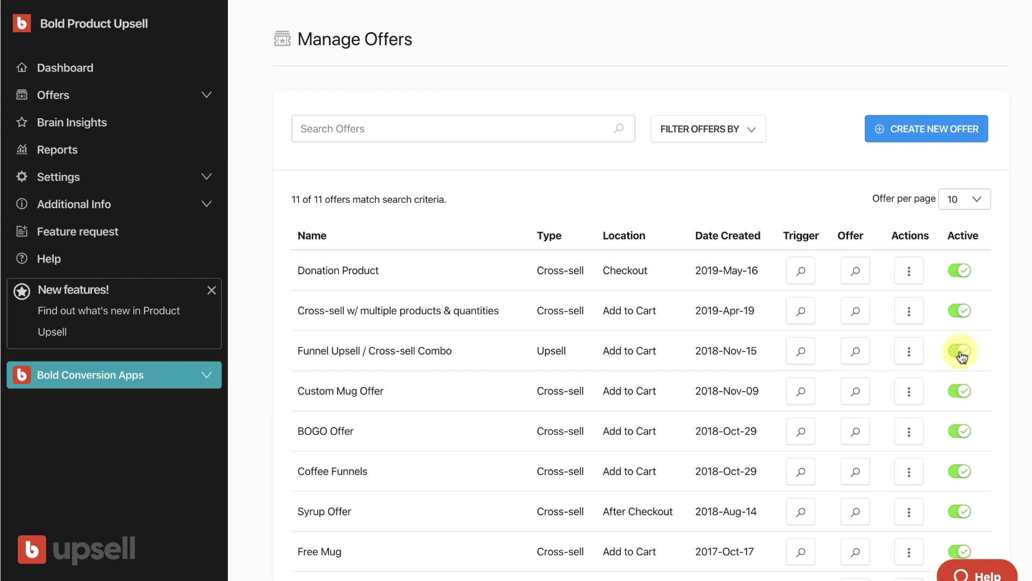
# - Check the combo offer's actions menu, then start a new upsell offer
pyautogui.click(902, 354)
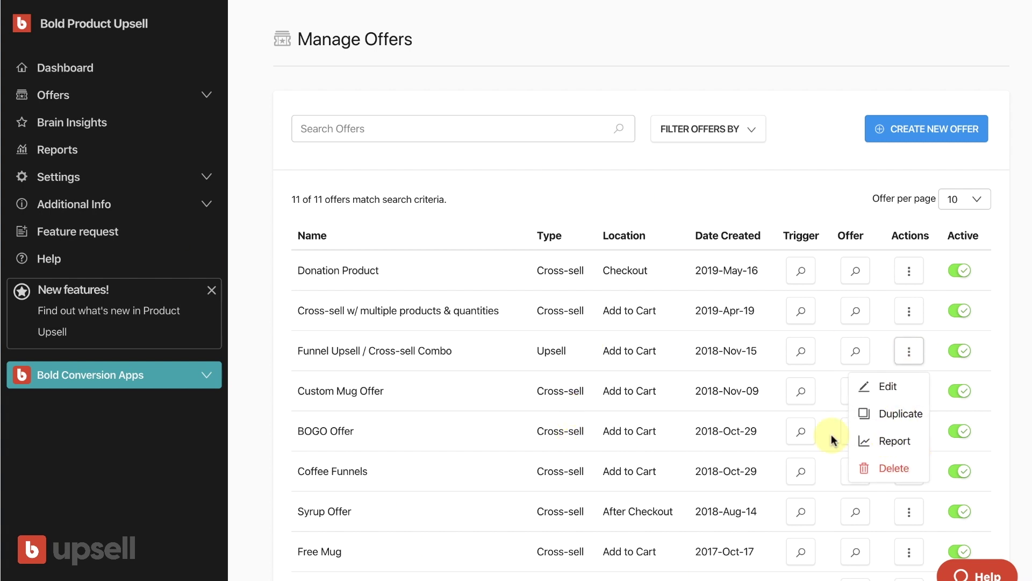
pyautogui.click(689, 237)
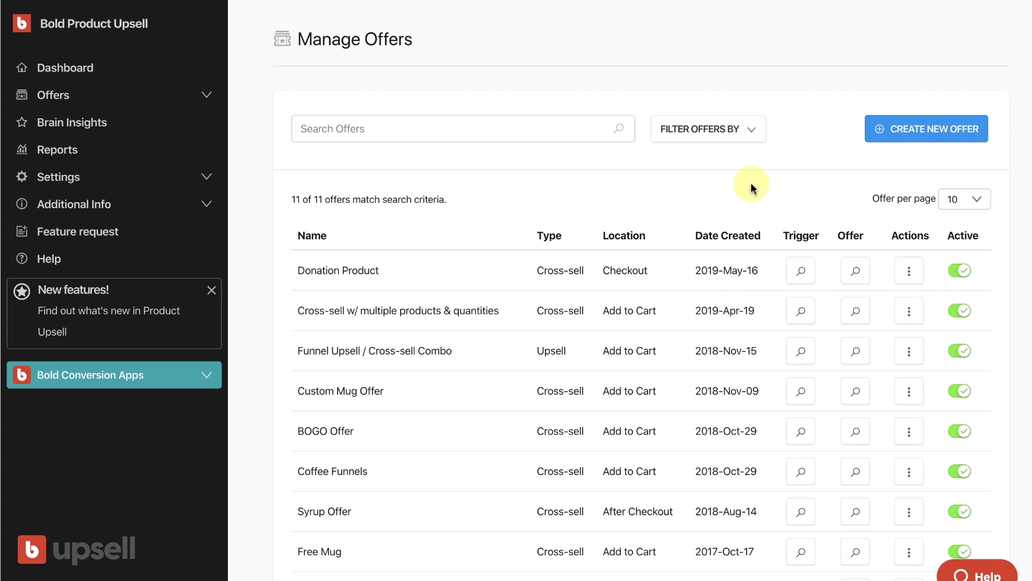
pyautogui.click(972, 134)
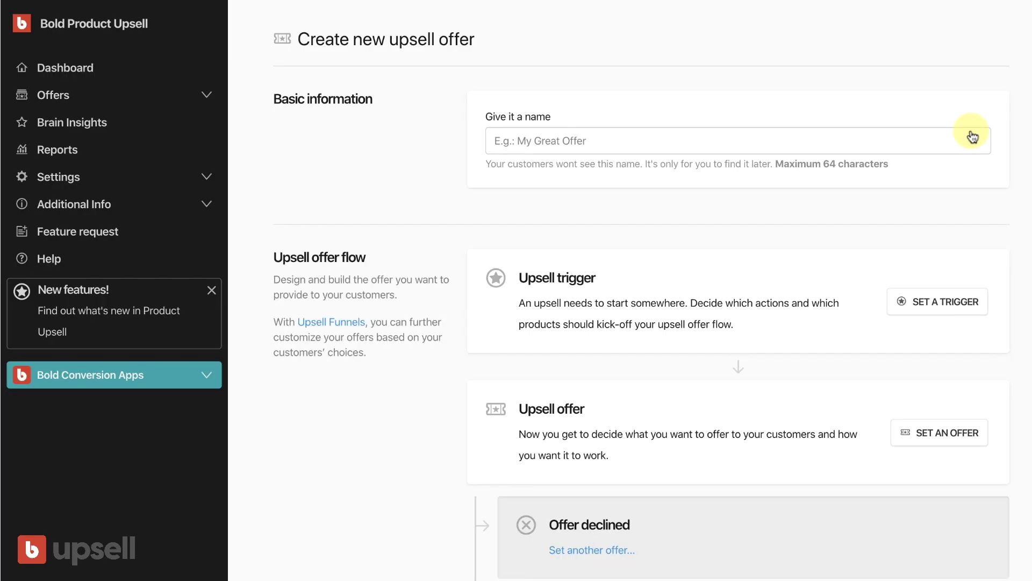
# - Enter 'Coffee maker upsell' as the offer name, correcting the mistyped ending
pyautogui.click(757, 150)
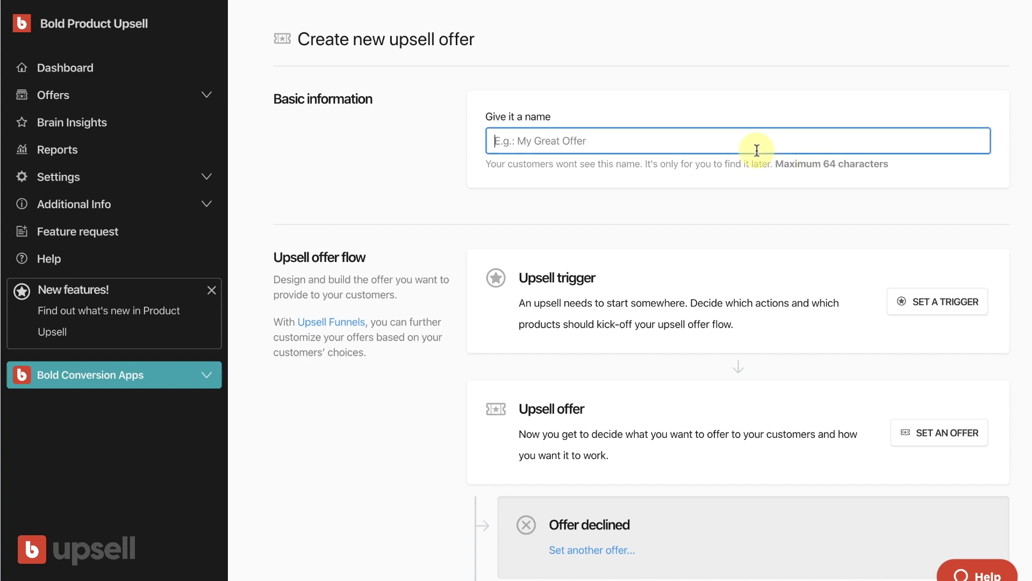
pyautogui.write('Coffee maker iupz')
pyautogui.press('BackSpace')
pyautogui.press('BackSpace')
pyautogui.press('BackSpace')
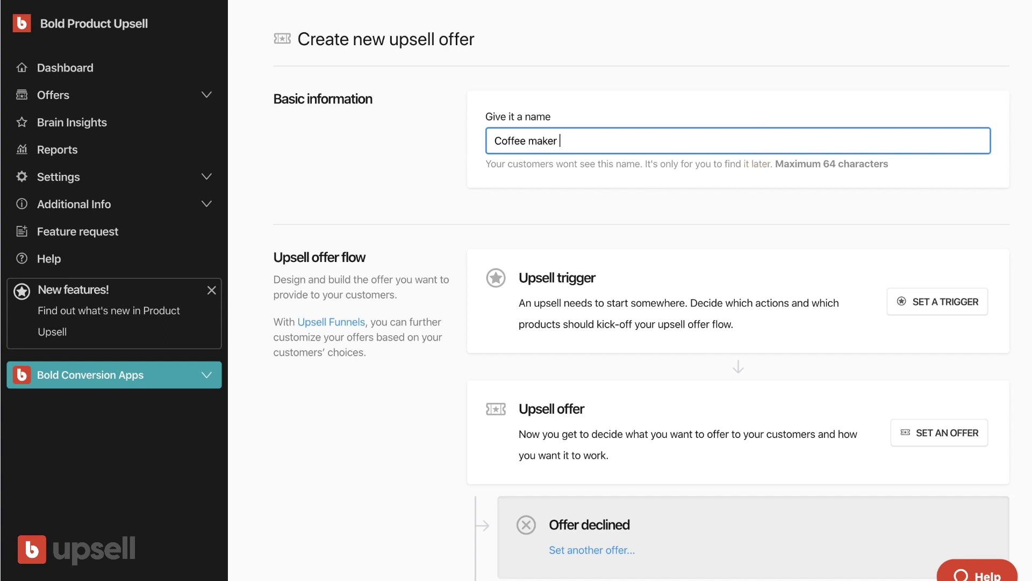
pyautogui.write('upsell')
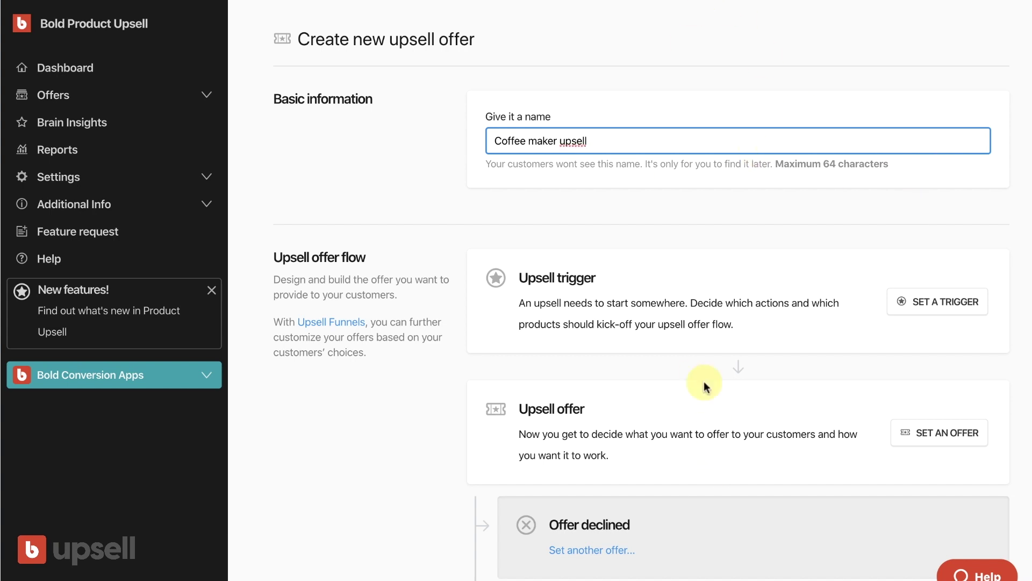
pyautogui.scroll(-2, 687, 279)
pyautogui.scroll(-2, 686, 280)
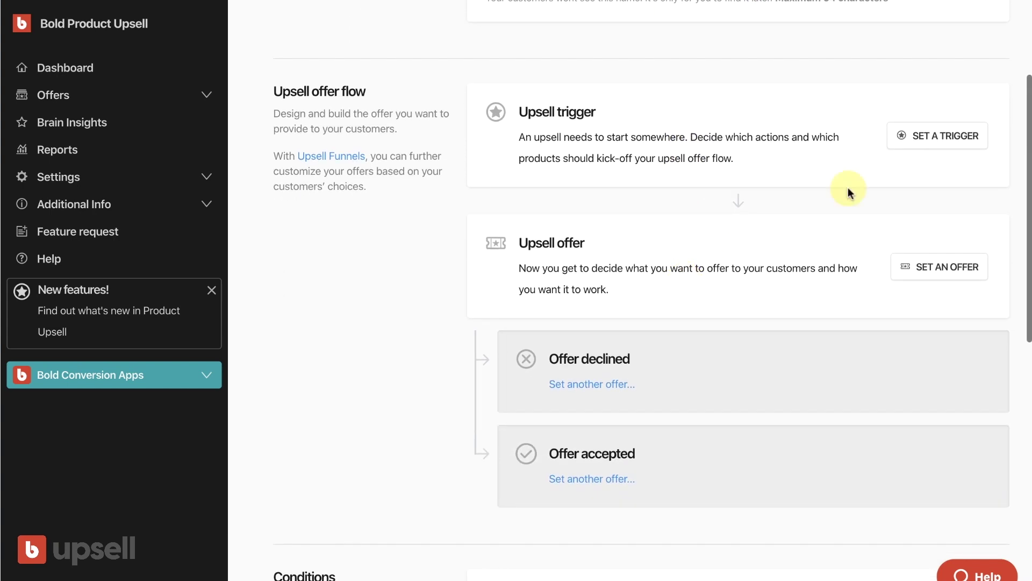
# - Compare the Add to cart and Before checkout triggers, settling on Add to cart with Cross-sell
pyautogui.click(913, 141)
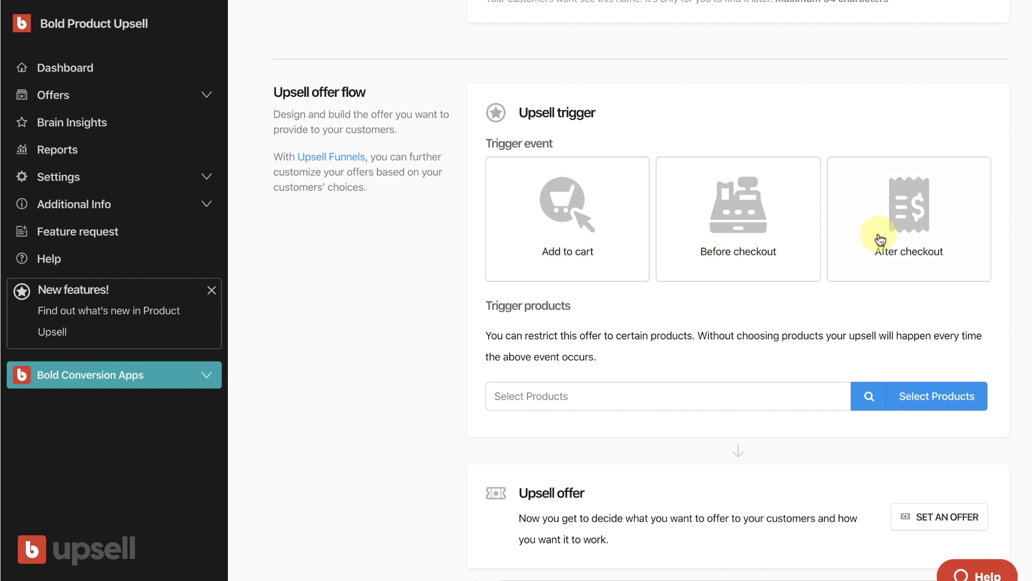
pyautogui.click(586, 215)
pyautogui.click(686, 211)
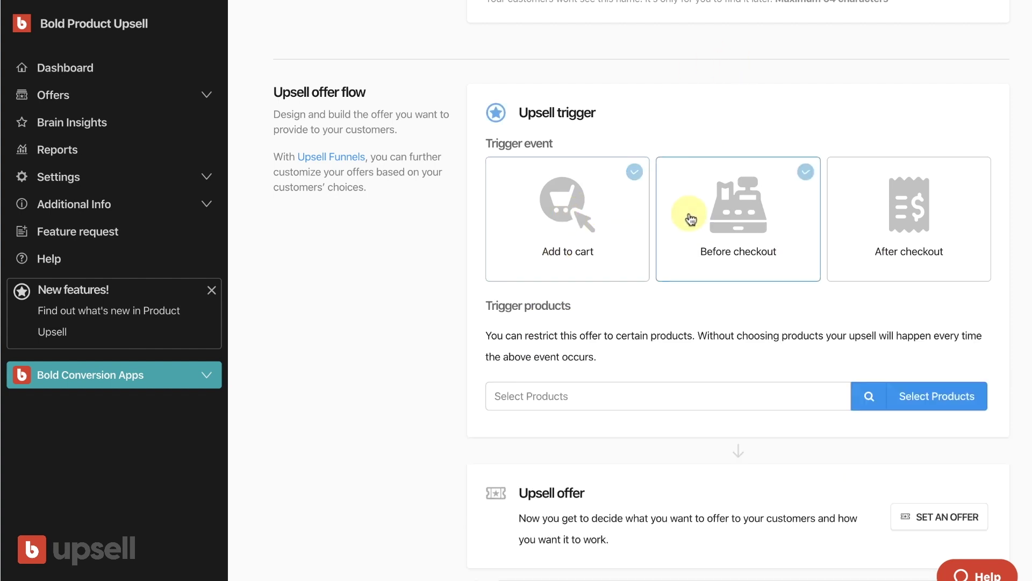
pyautogui.click(599, 236)
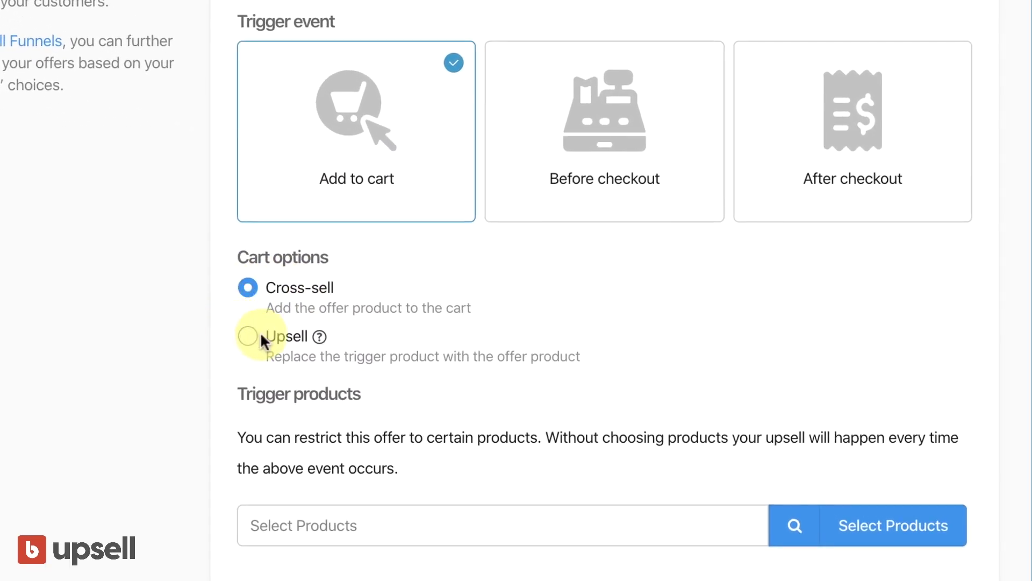
pyautogui.click(524, 158)
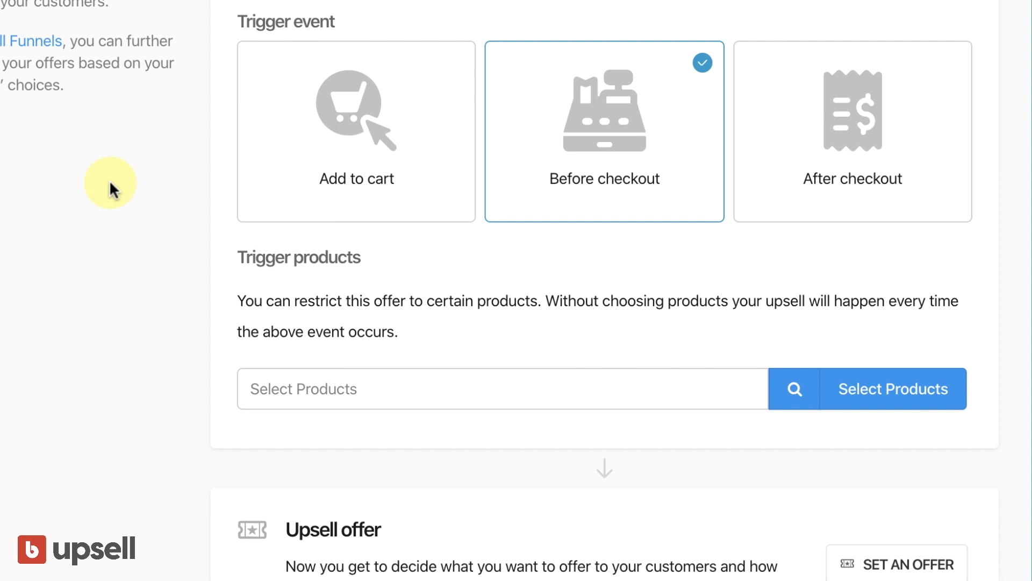
pyautogui.click(359, 147)
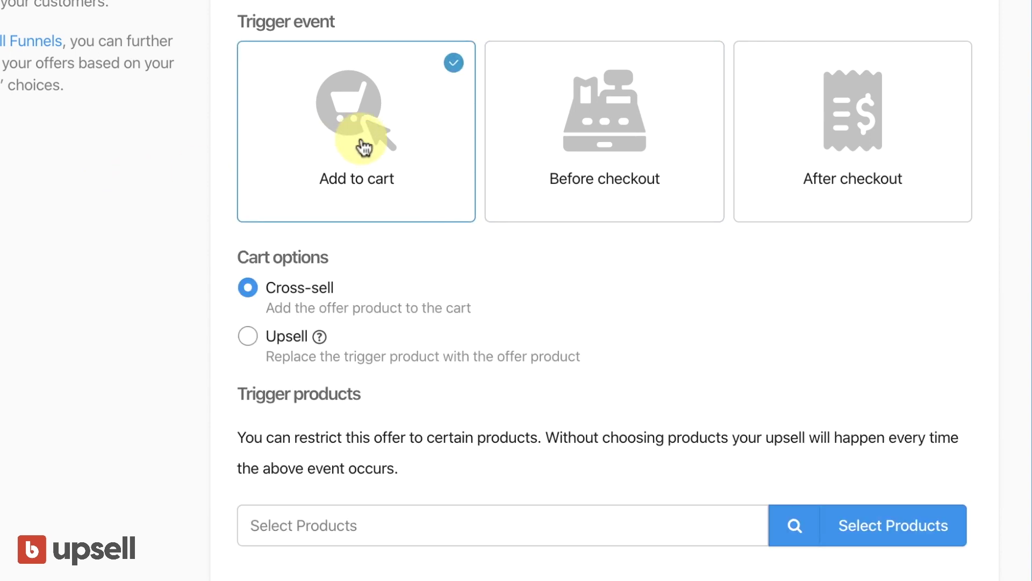
pyautogui.click(612, 125)
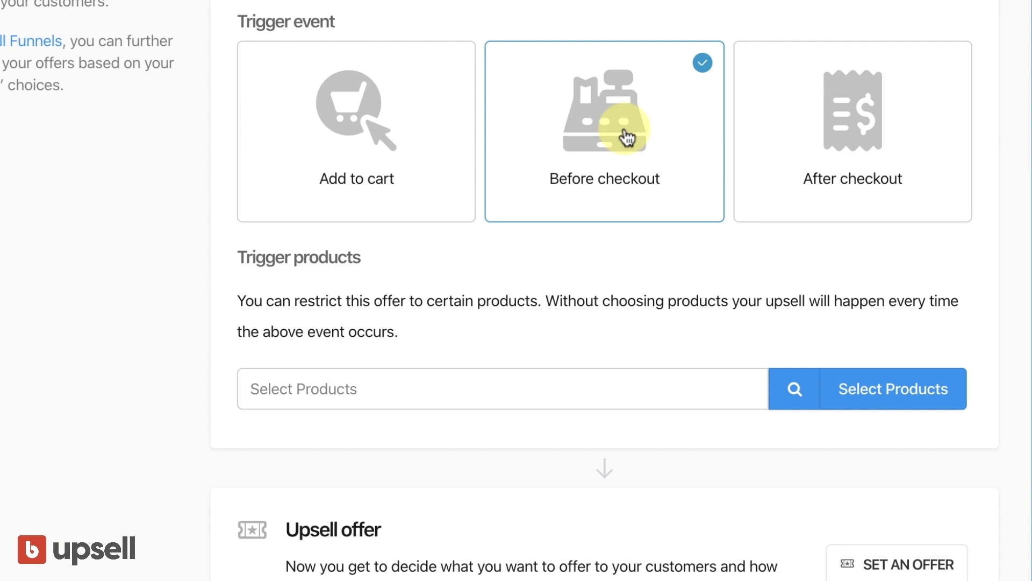
pyautogui.click(358, 124)
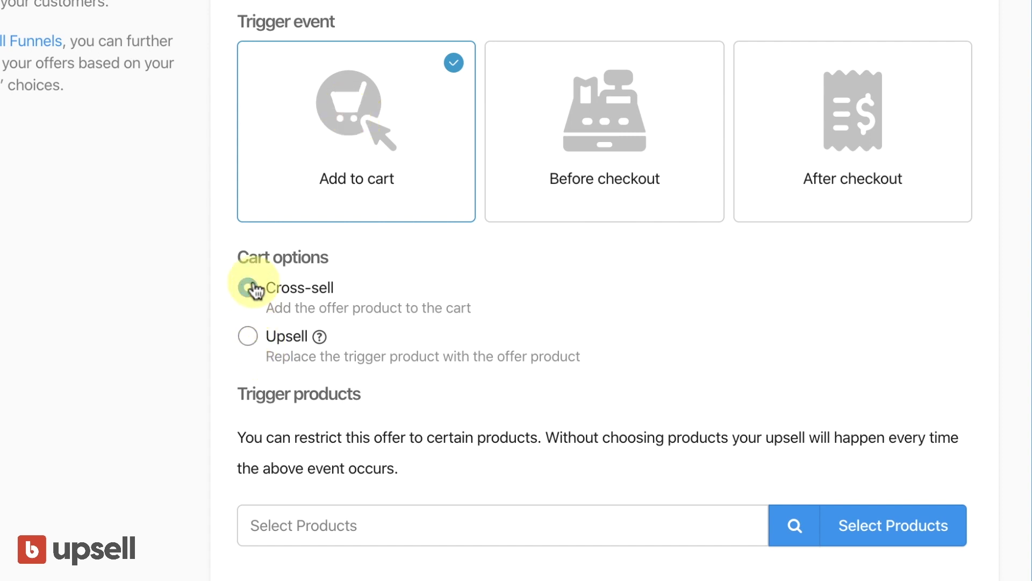
pyautogui.scroll(-2, 254, 293)
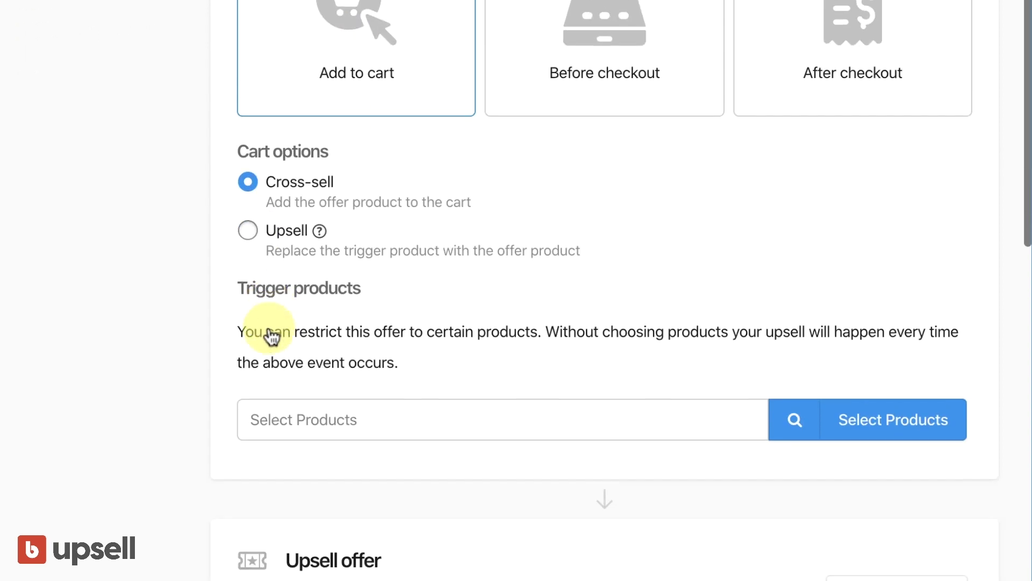
# - Open the trigger product picker, then try and clear the Coffee product-type filter
pyautogui.click(890, 437)
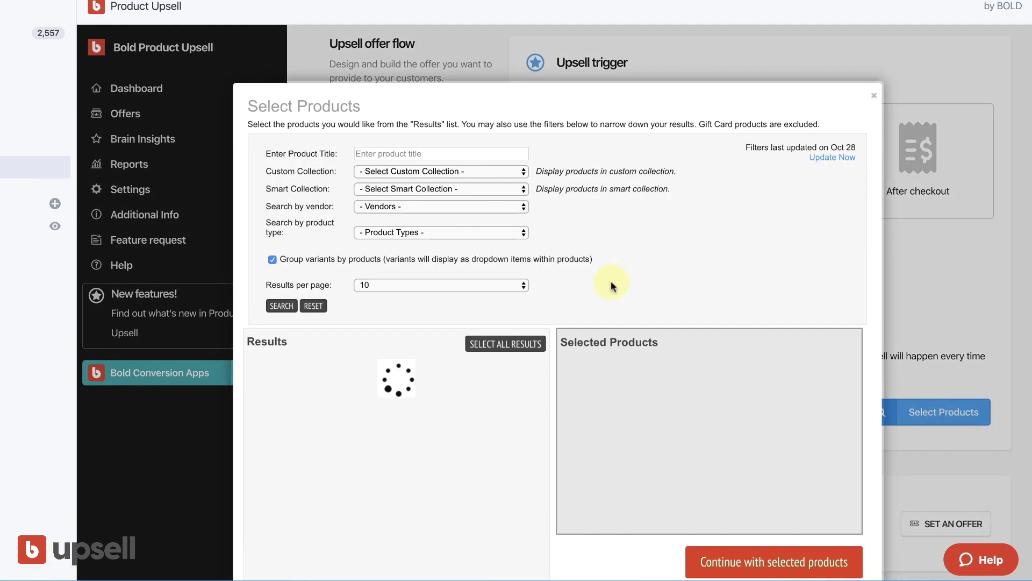
pyautogui.scroll(-2, 613, 284)
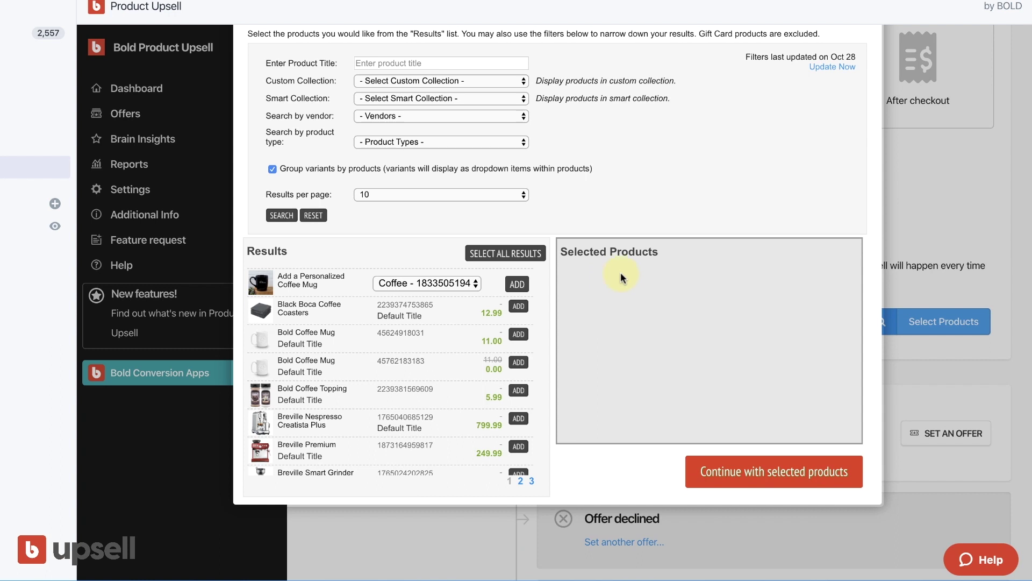
pyautogui.click(432, 146)
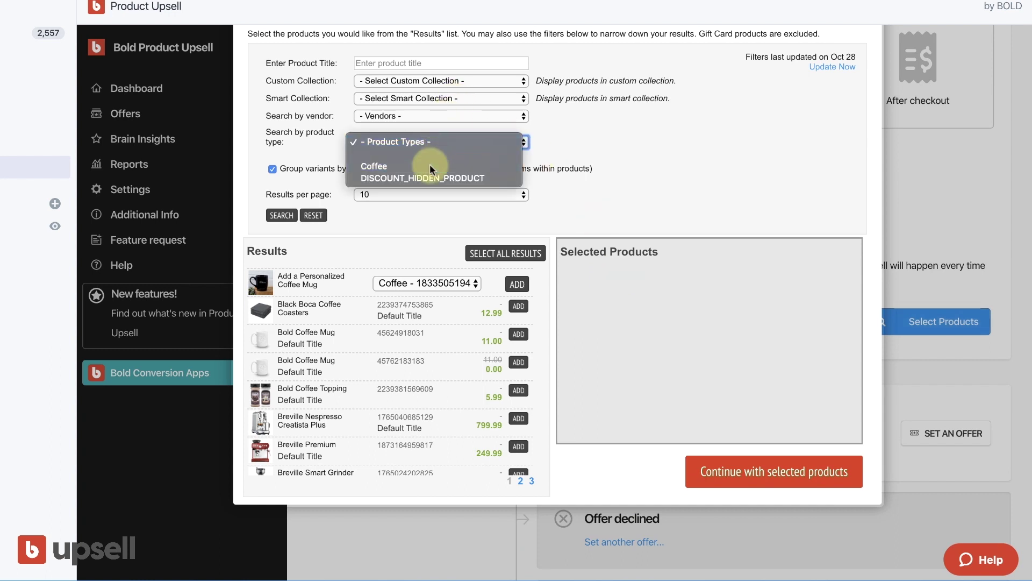
pyautogui.click(430, 162)
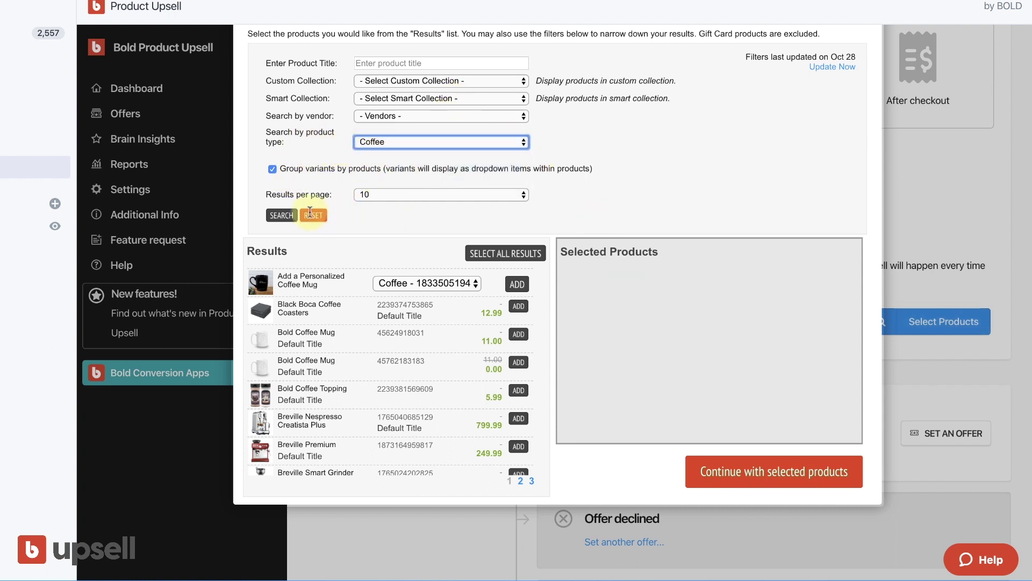
pyautogui.click(283, 216)
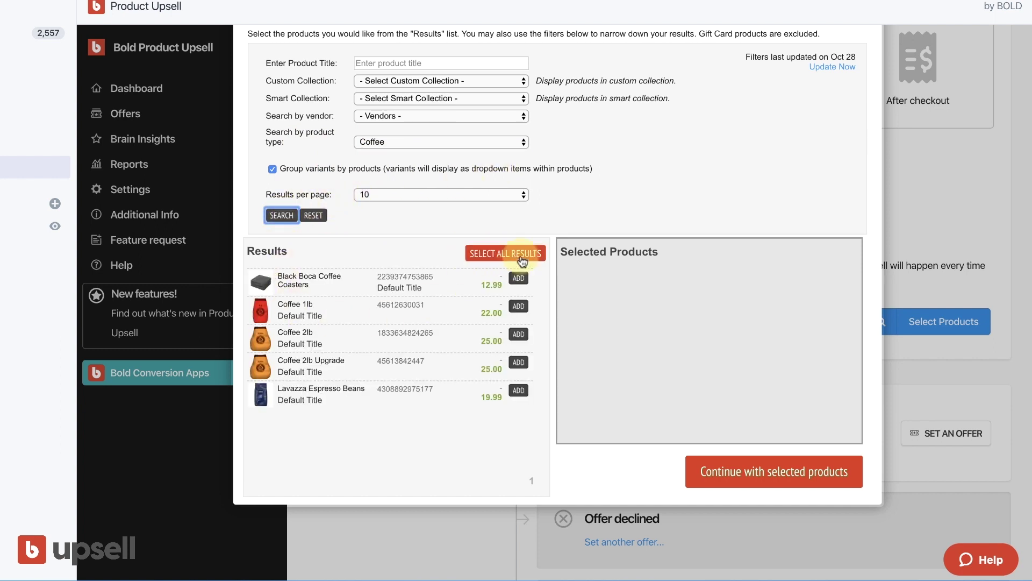
pyautogui.click(314, 215)
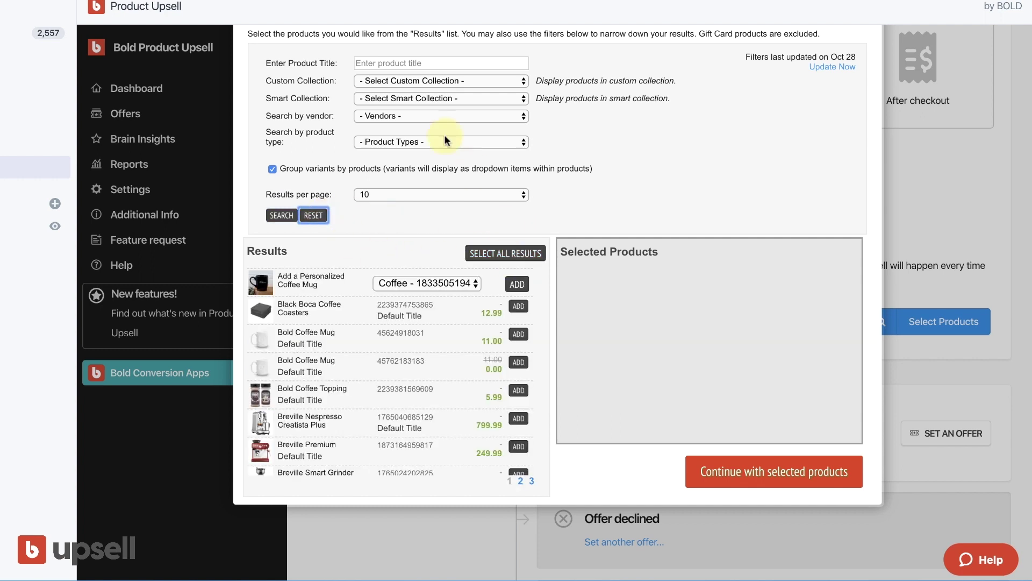
# - Add Bold Coffee Topping, Breville Nespresso Creatista Plus and Breville Premium as trigger products
pyautogui.click(519, 390)
pyautogui.click(518, 418)
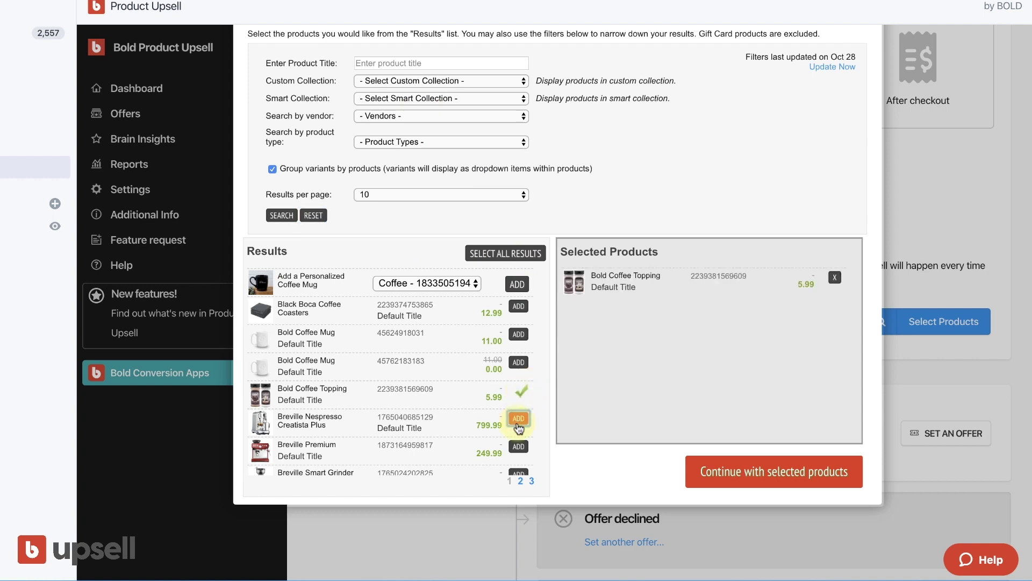
pyautogui.click(518, 447)
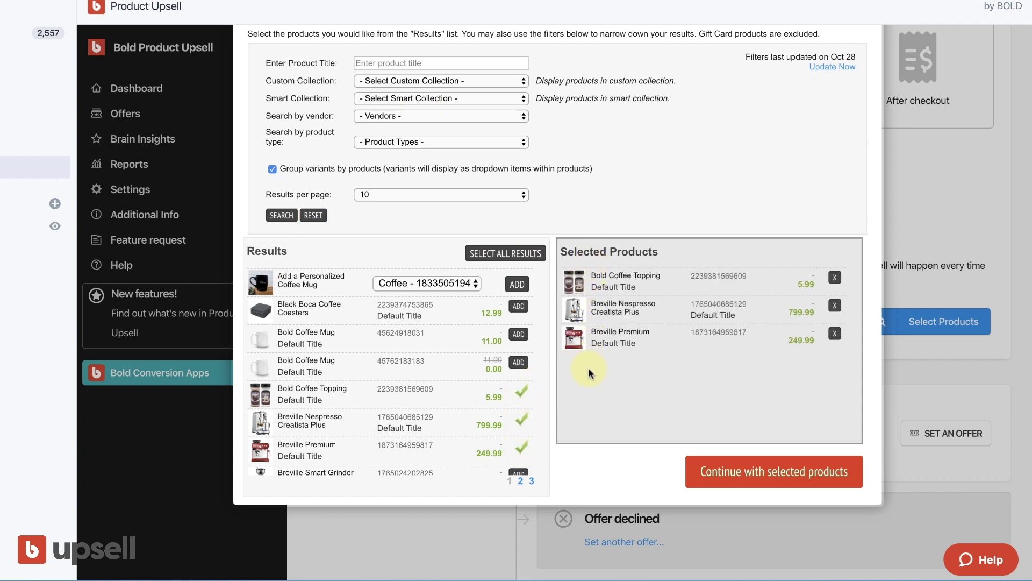
pyautogui.click(717, 473)
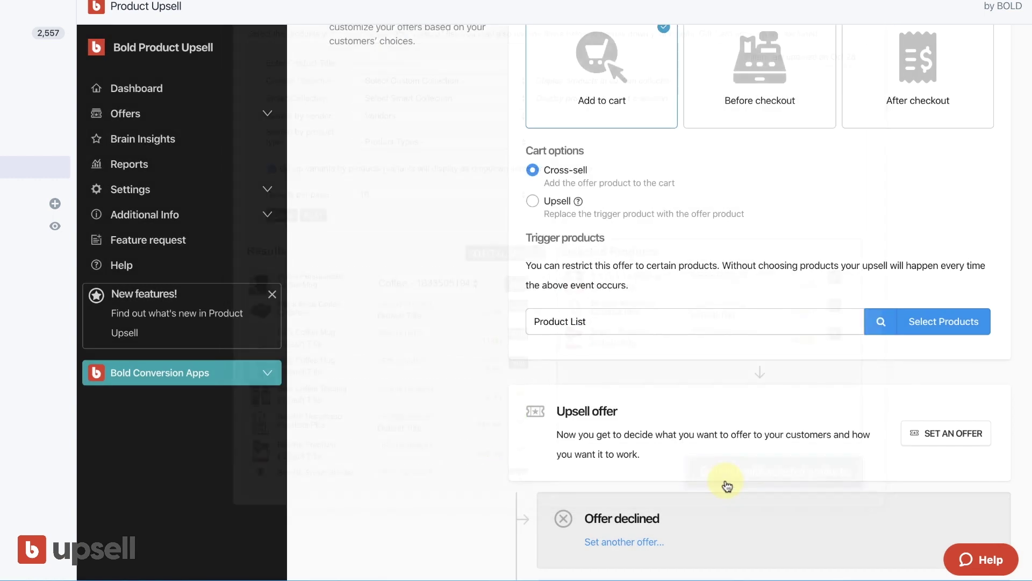
# - Scroll through the offer flow and start configuring the upsell offer
pyautogui.scroll(-5, 727, 486)
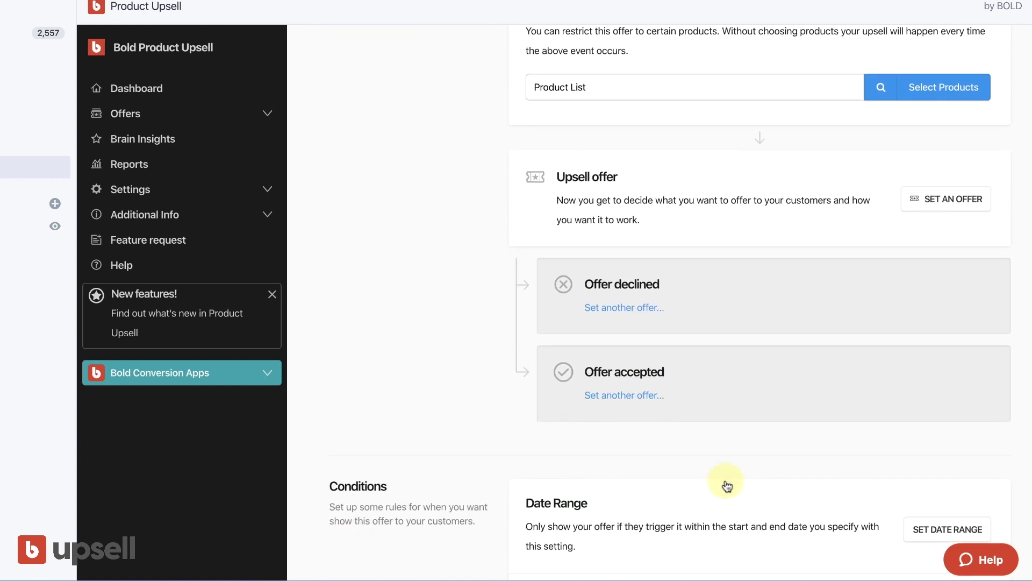
pyautogui.scroll(3, 686, 198)
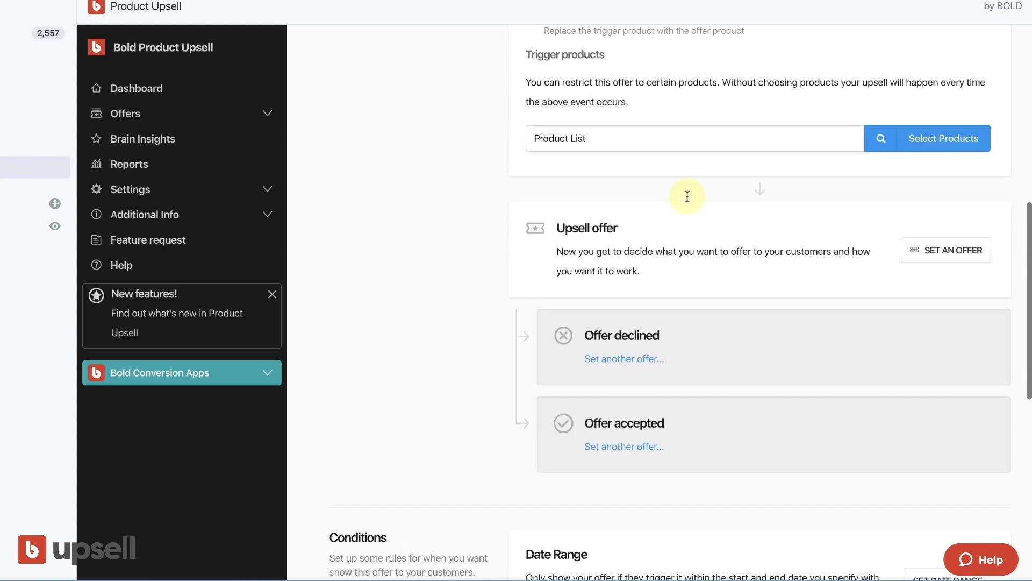
pyautogui.scroll(4, 684, 199)
pyautogui.scroll(-5, 684, 203)
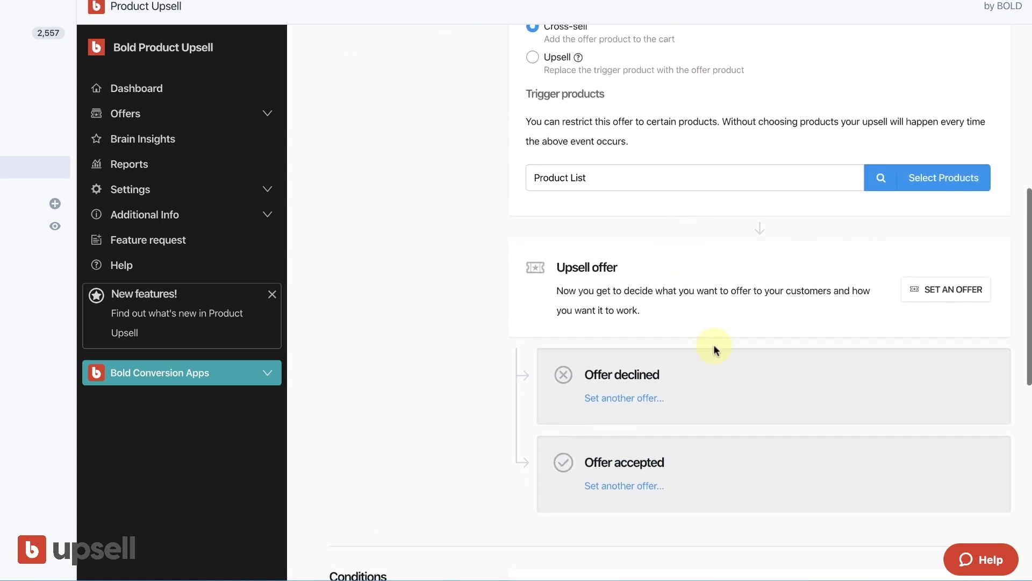
pyautogui.click(947, 295)
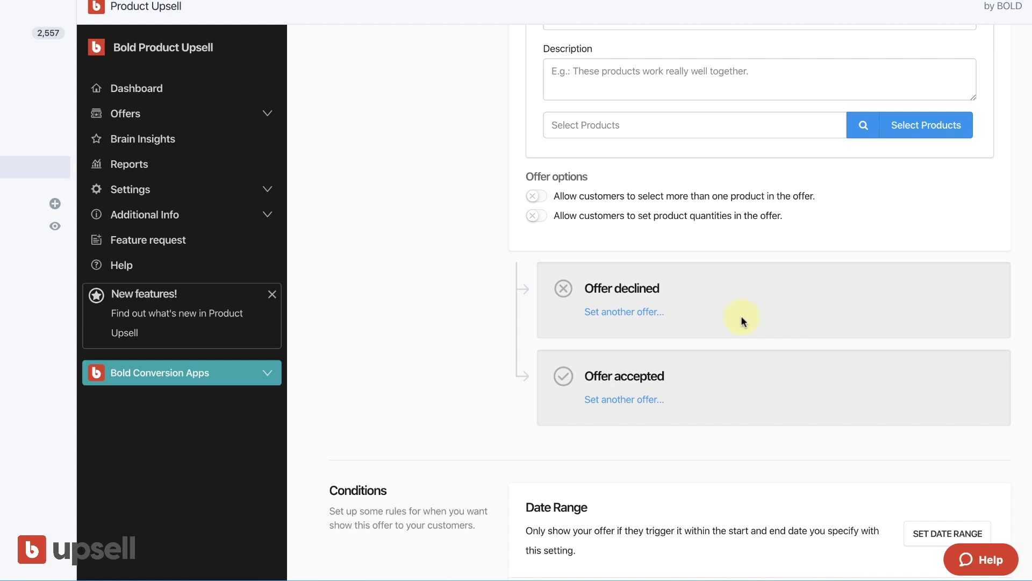
pyautogui.scroll(3, 699, 302)
# - Title the offer popup "Don't miss this!" and bring up the offer-product picker
pyautogui.click(637, 223)
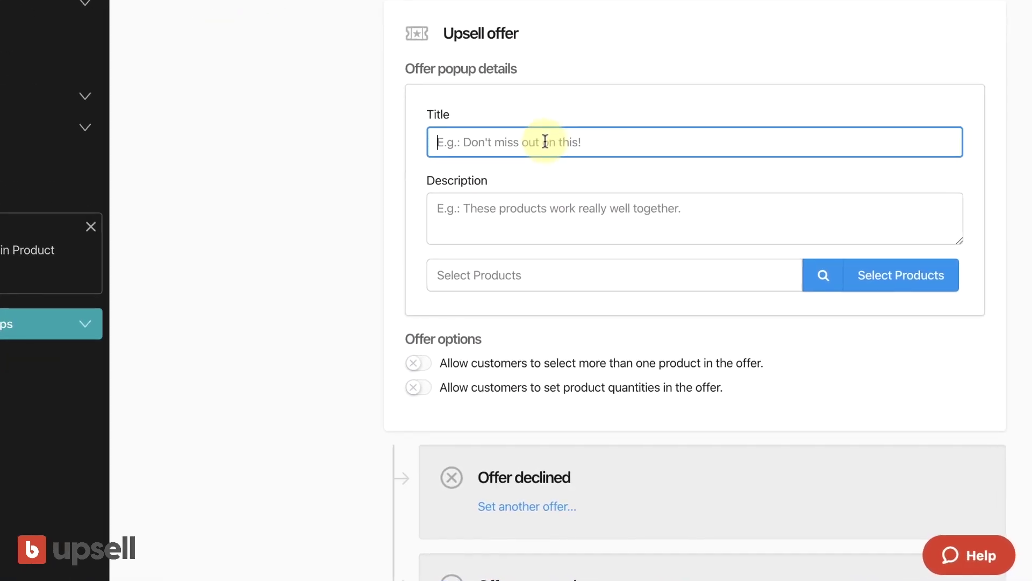
pyautogui.write('D')
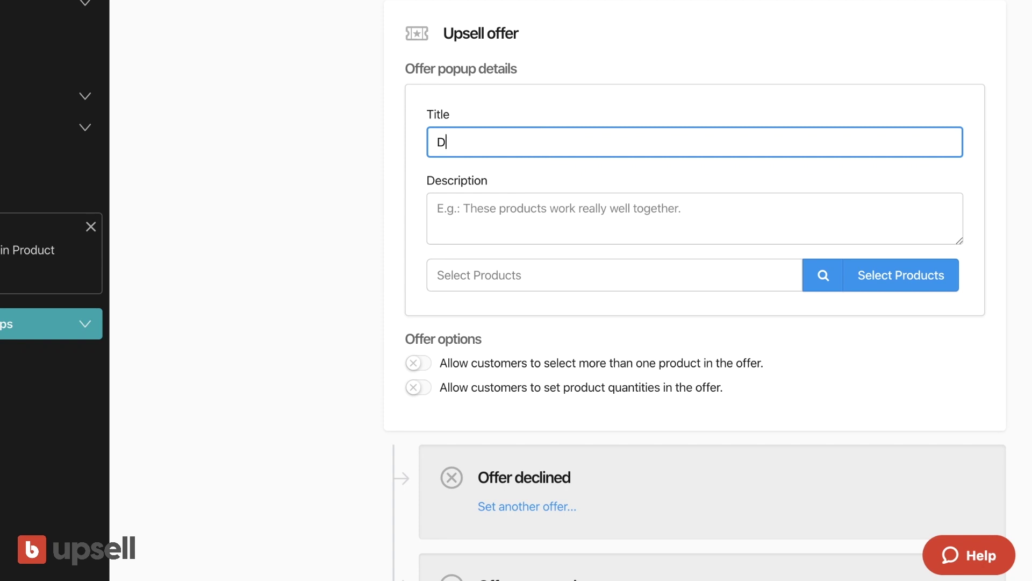
pyautogui.write("on't miss this!")
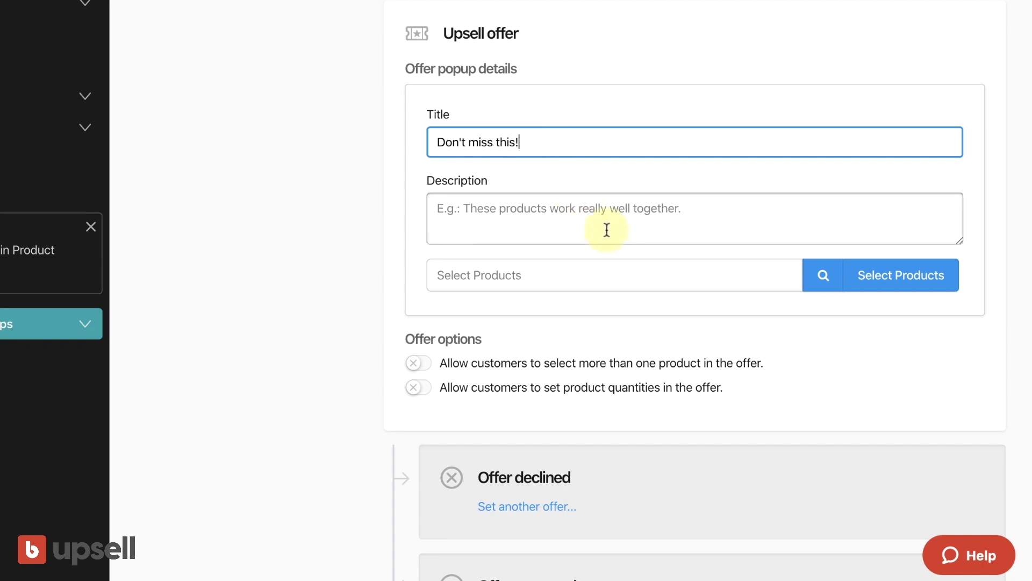
pyautogui.click(607, 230)
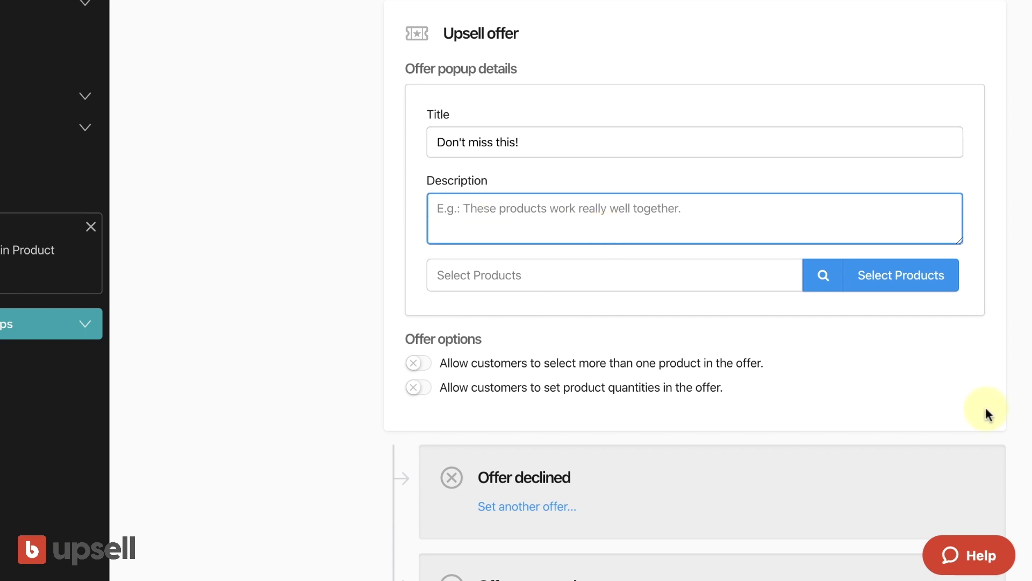
pyautogui.click(902, 272)
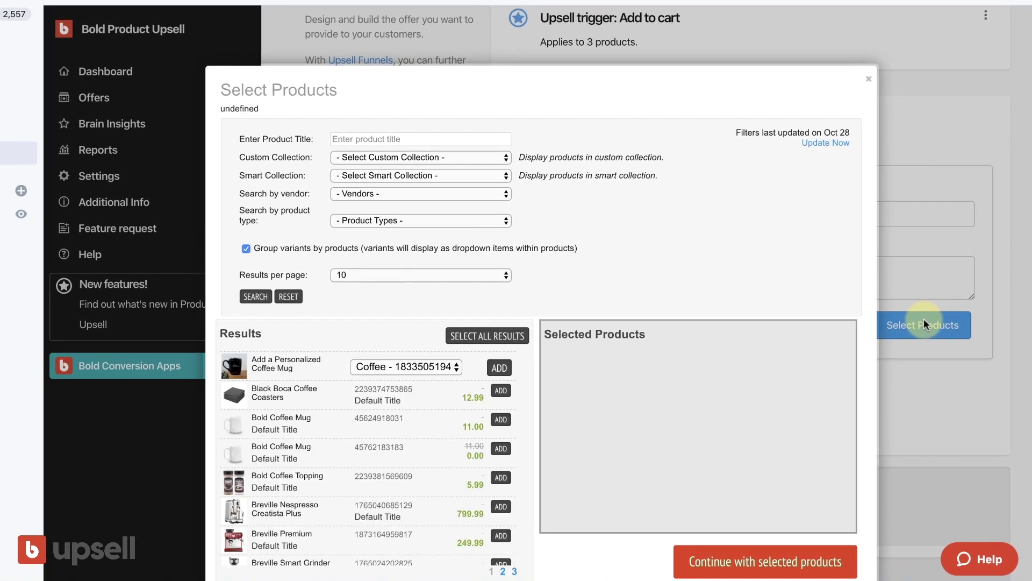
# - Add Bold Coffee Topping ($5.99) to the offer's selected products
pyautogui.scroll(-2, 812, 300)
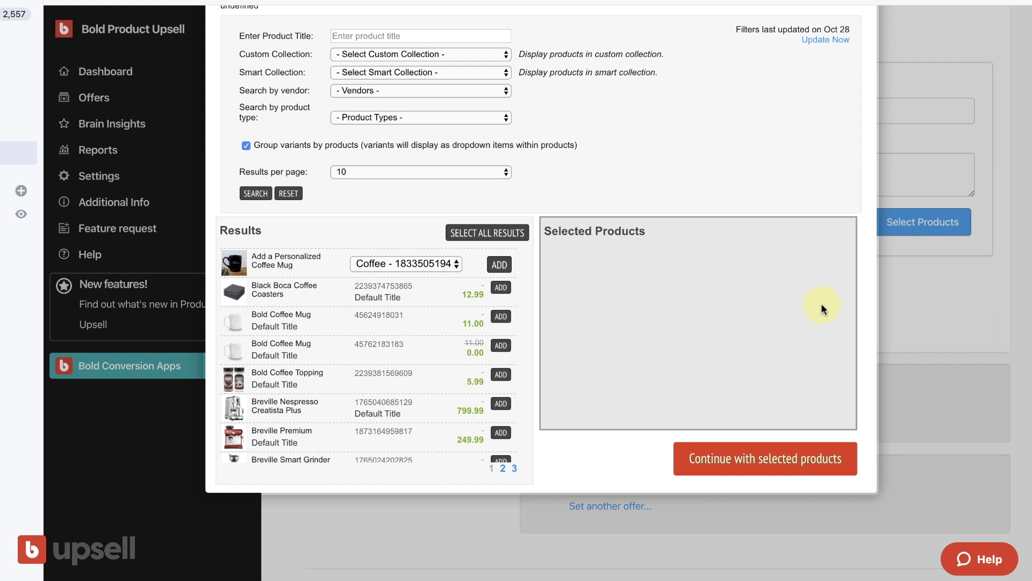
pyautogui.click(501, 374)
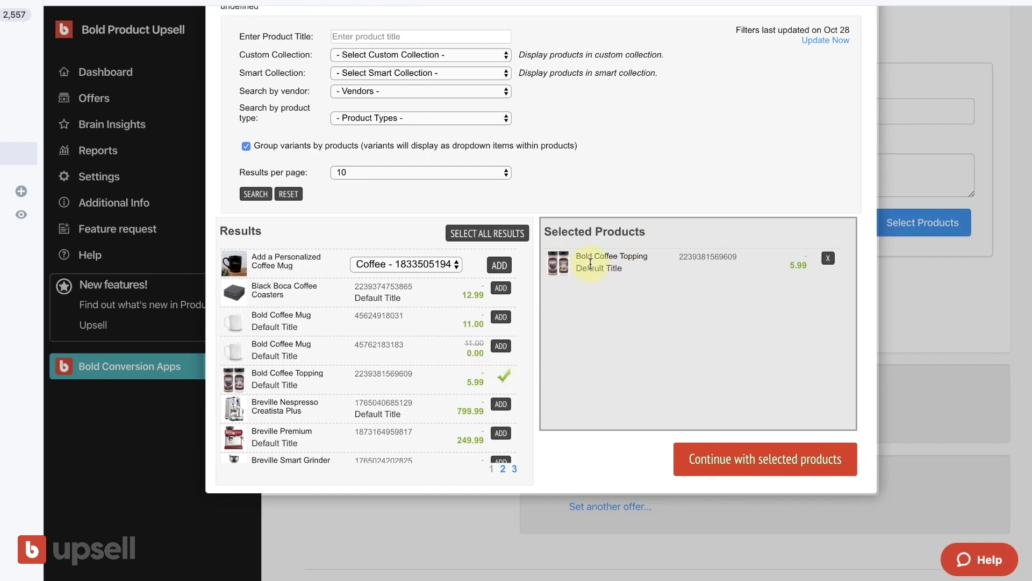
# - Confirm the selected products and enable multiple-product selection and customer-set quantities
pyautogui.click(779, 460)
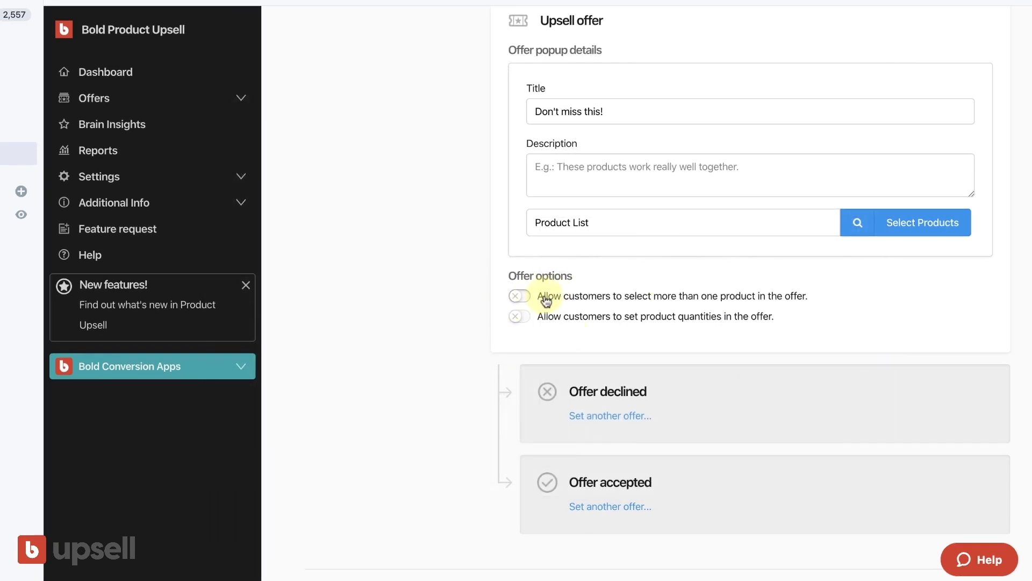
pyautogui.click(519, 295)
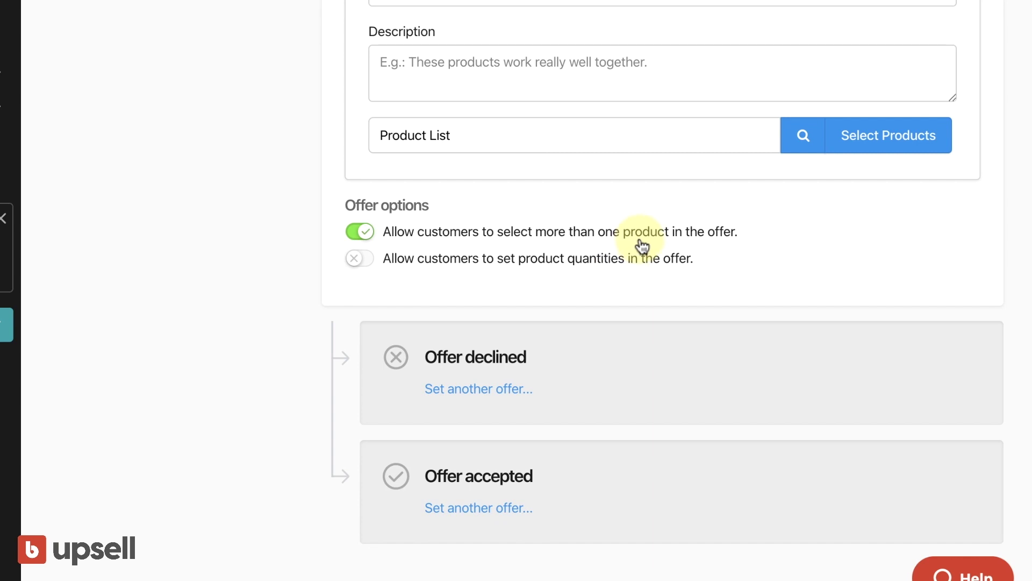
pyautogui.click(601, 259)
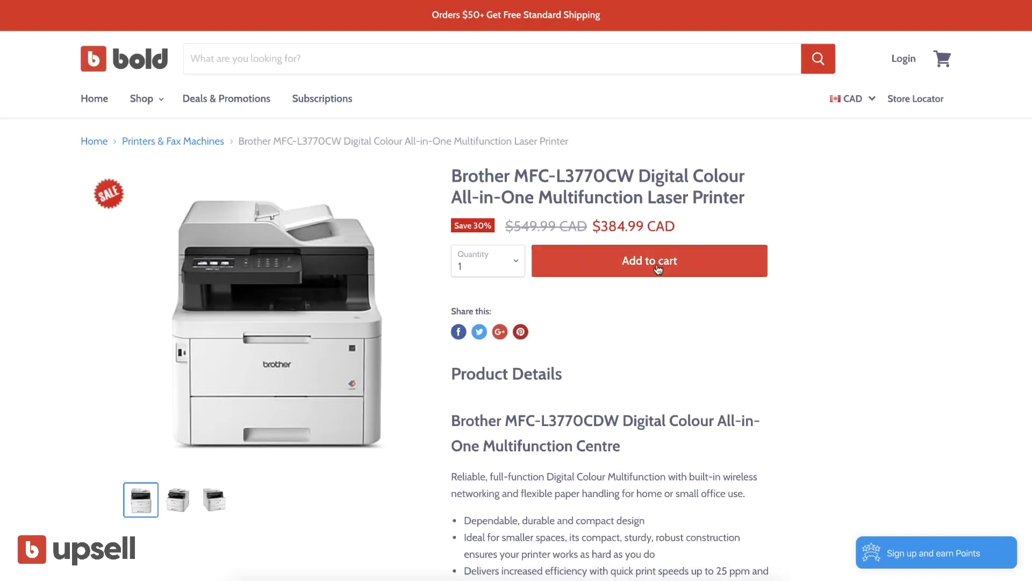
# - Add the printer with FSC-Certified Laser Paper, Bright White Laser Paper and Multiuse Paper to the cart
pyautogui.click(657, 264)
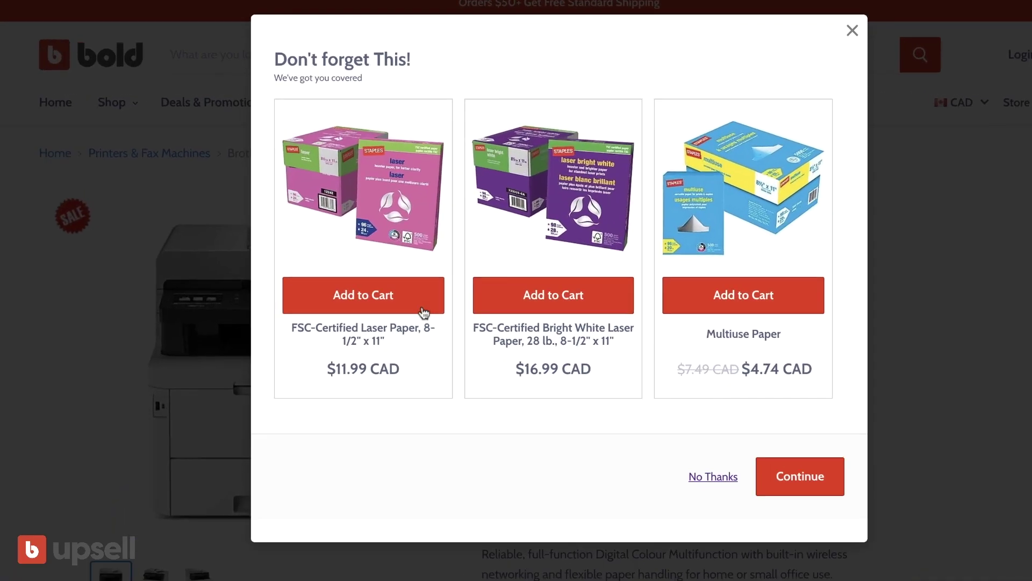
pyautogui.click(385, 269)
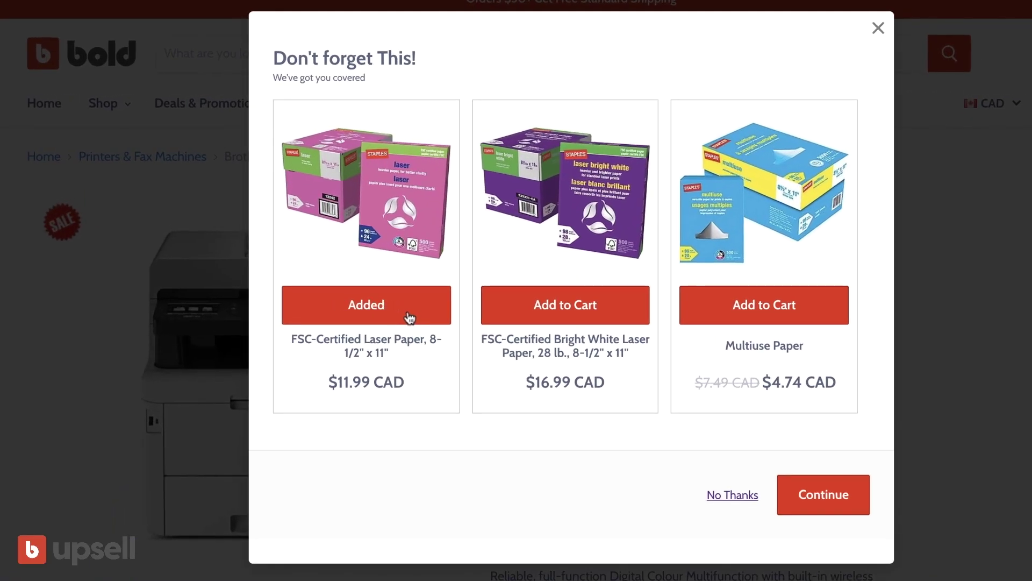
pyautogui.click(522, 313)
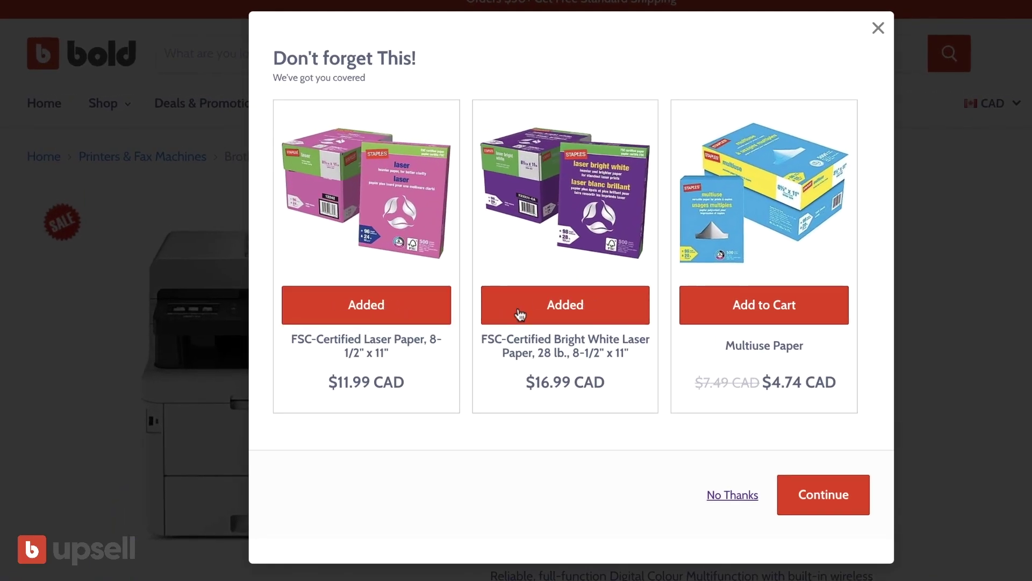
pyautogui.click(737, 314)
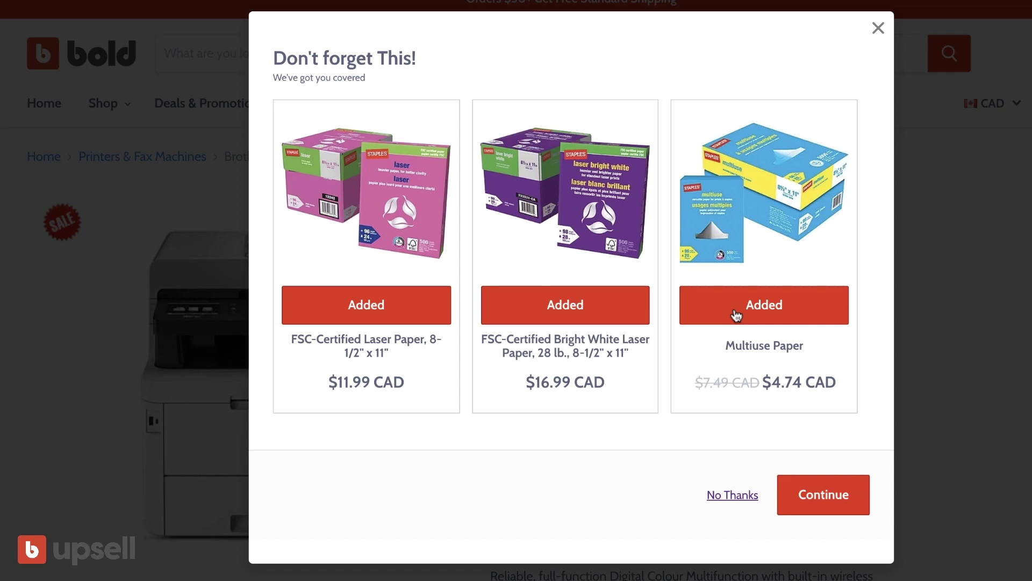
pyautogui.click(818, 490)
# - Add the printer again, plus the FSC-Certified Laser Paper from the upsell popup
pyautogui.scroll(-1, 720, 420)
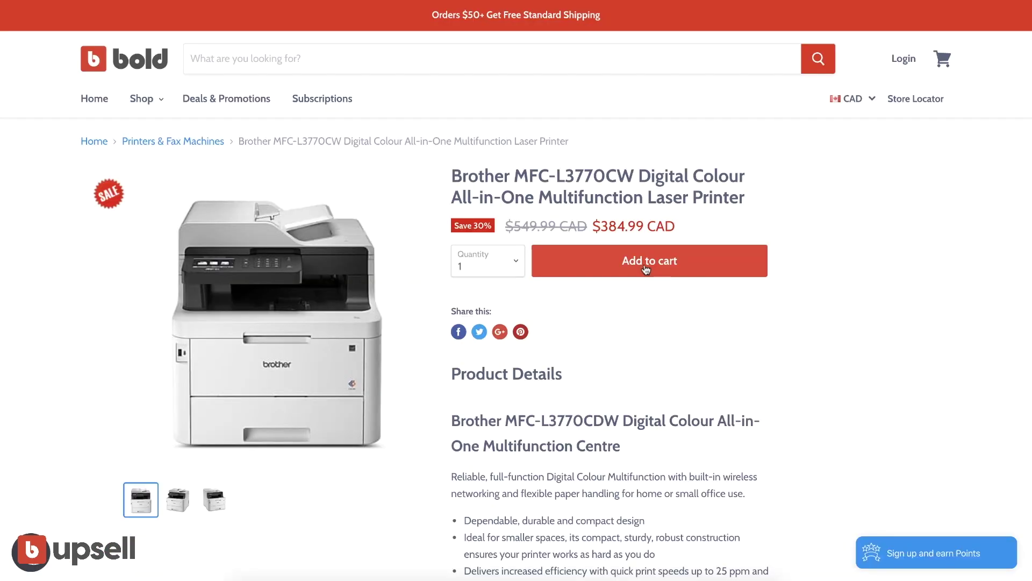
pyautogui.click(647, 269)
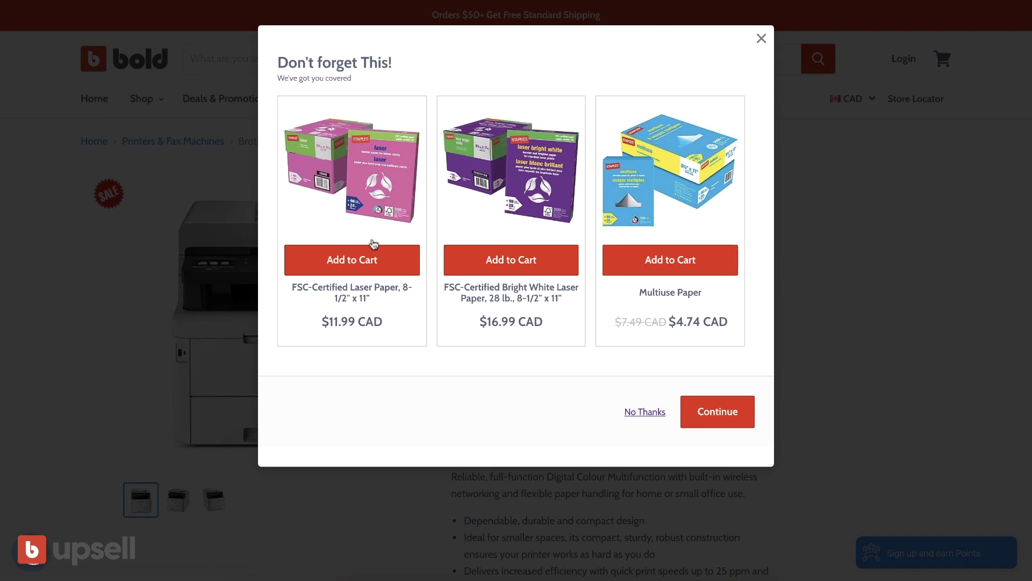
pyautogui.click(346, 264)
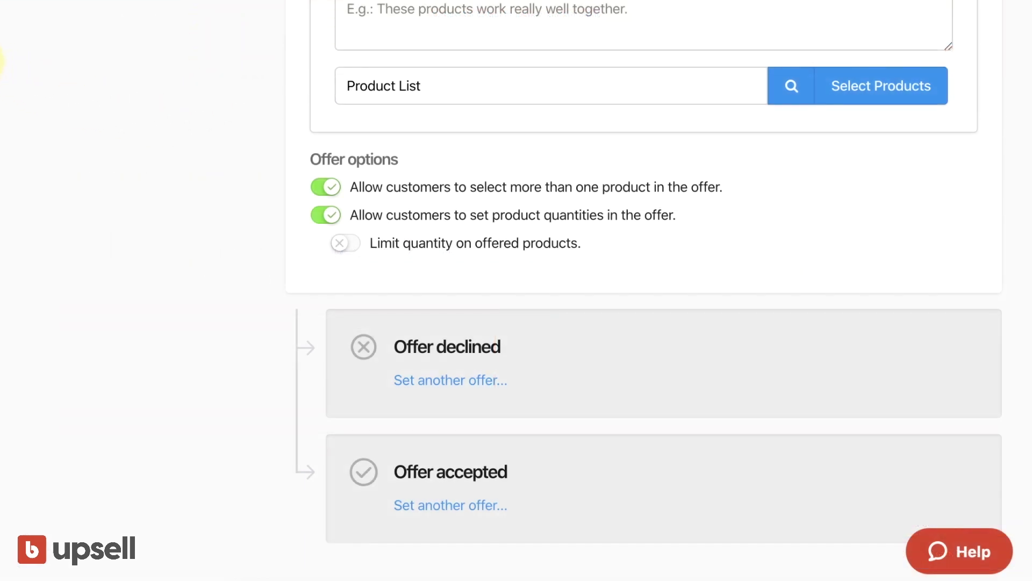
# - Turn on Limit quantity with Max Qty 6, then disable customer-set product quantities
pyautogui.click(349, 245)
pyautogui.click(470, 281)
pyautogui.write('6')
pyautogui.click(336, 221)
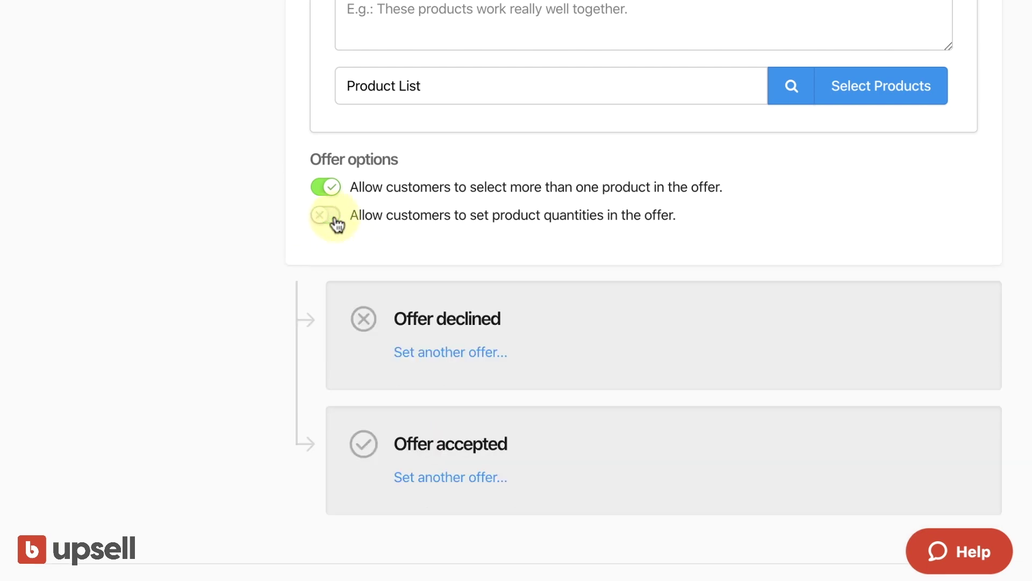
pyautogui.scroll(7, 336, 223)
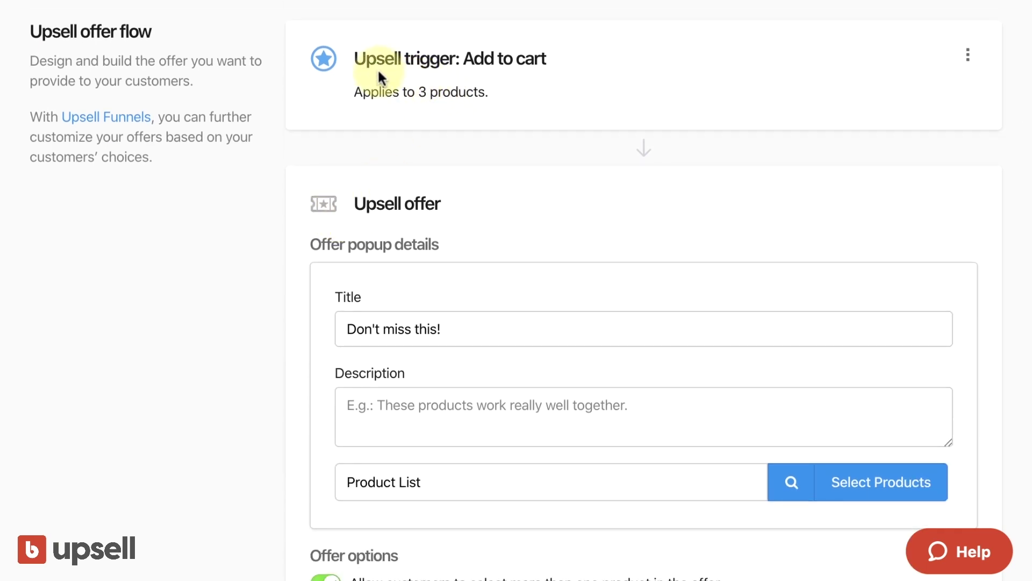
pyautogui.scroll(-12, 493, 80)
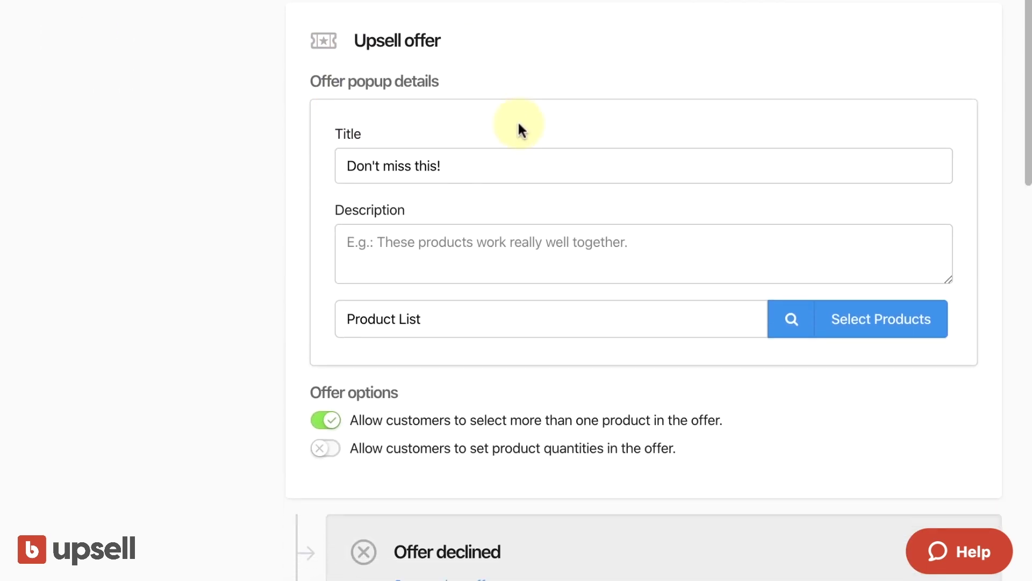
pyautogui.scroll(-3, 518, 129)
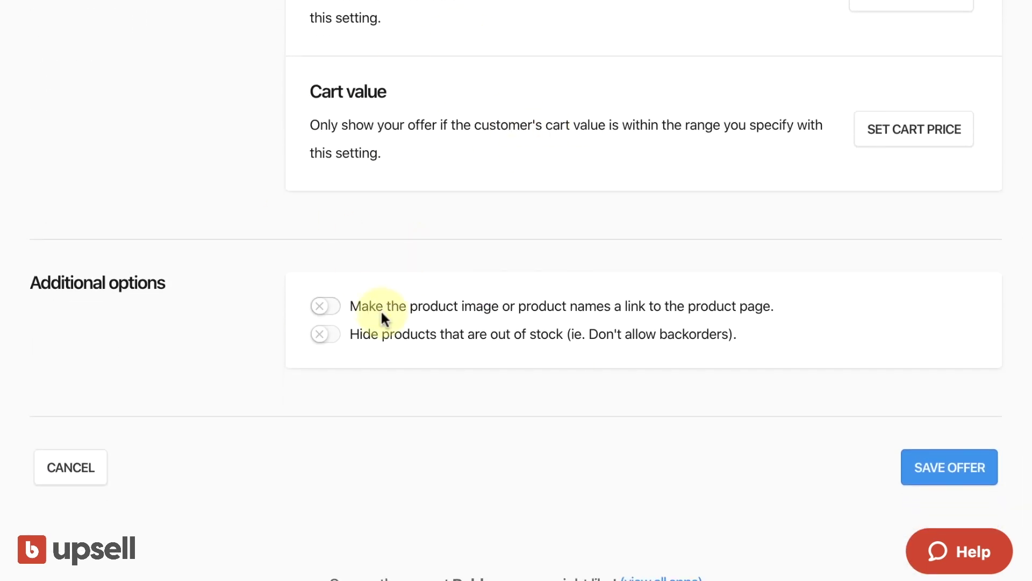
pyautogui.scroll(9, 463, 41)
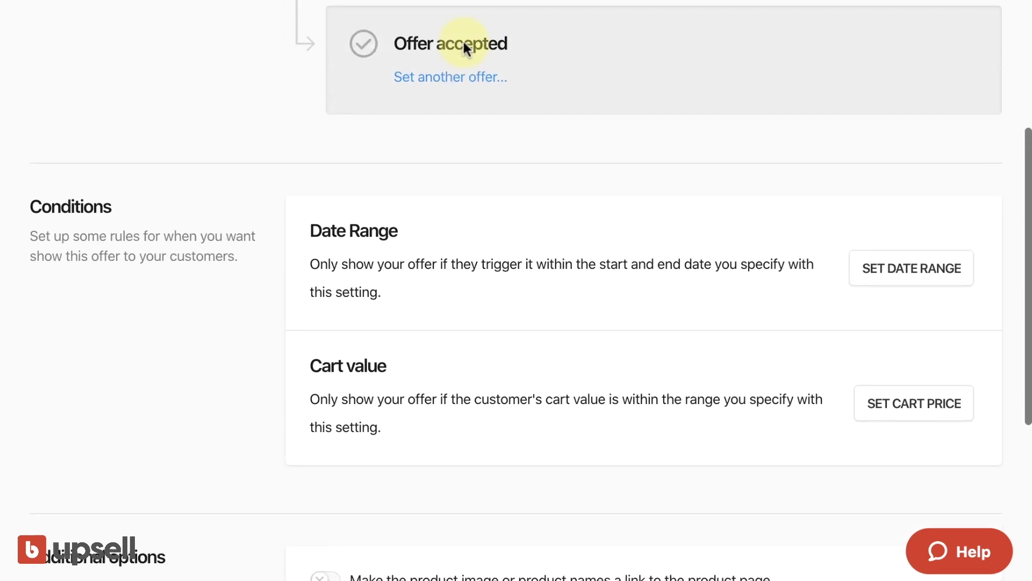
pyautogui.scroll(2, 718, 187)
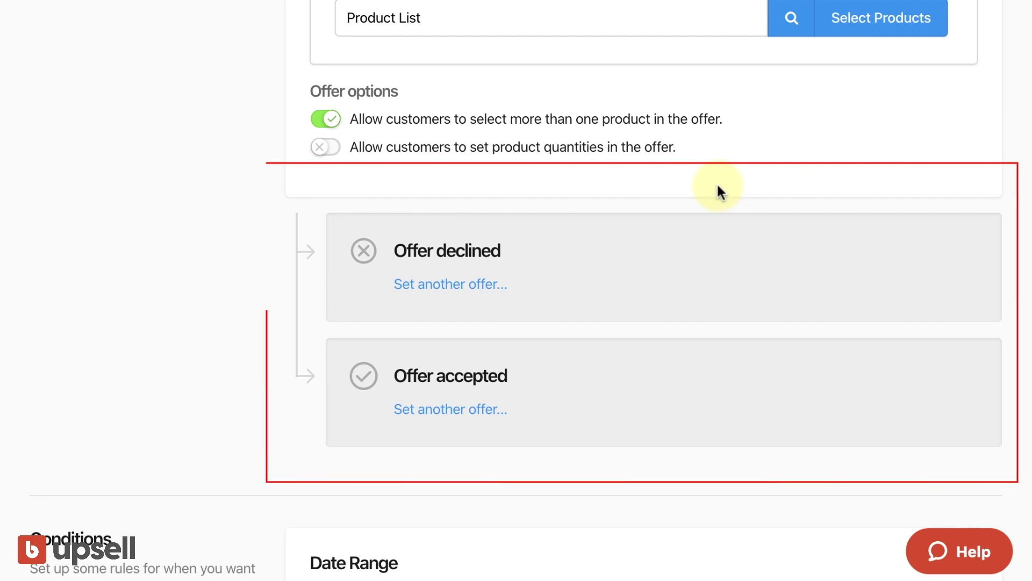
pyautogui.scroll(1, 717, 186)
pyautogui.scroll(-2, 718, 188)
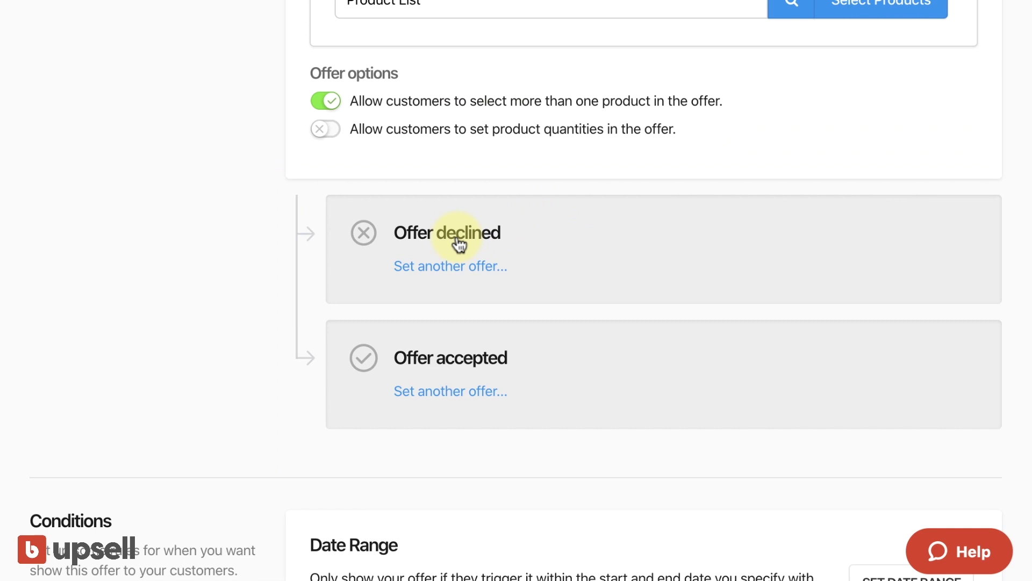
pyautogui.click(459, 245)
pyautogui.scroll(-2, 454, 242)
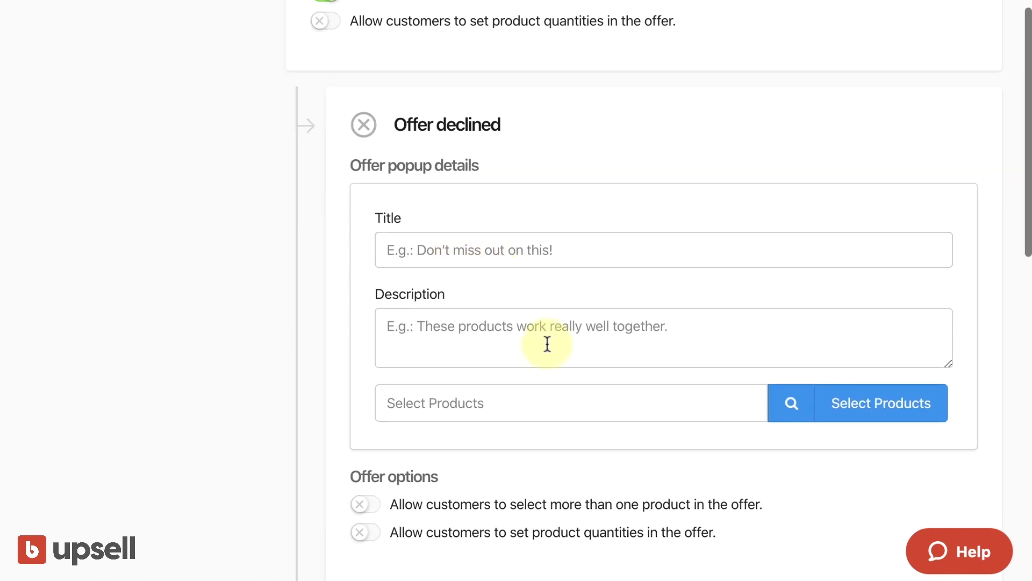
pyautogui.scroll(-1, 516, 445)
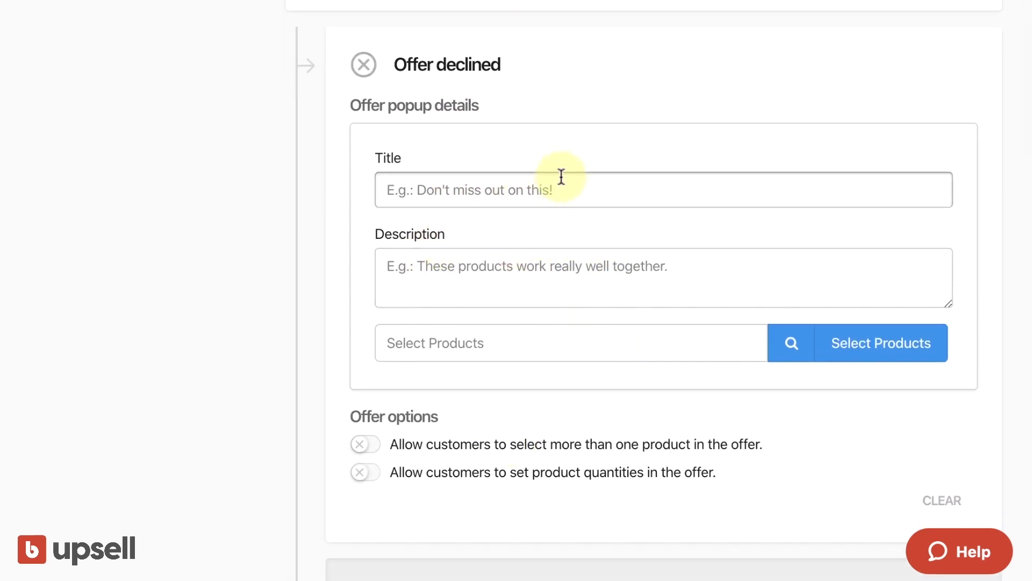
pyautogui.scroll(-2, 519, 290)
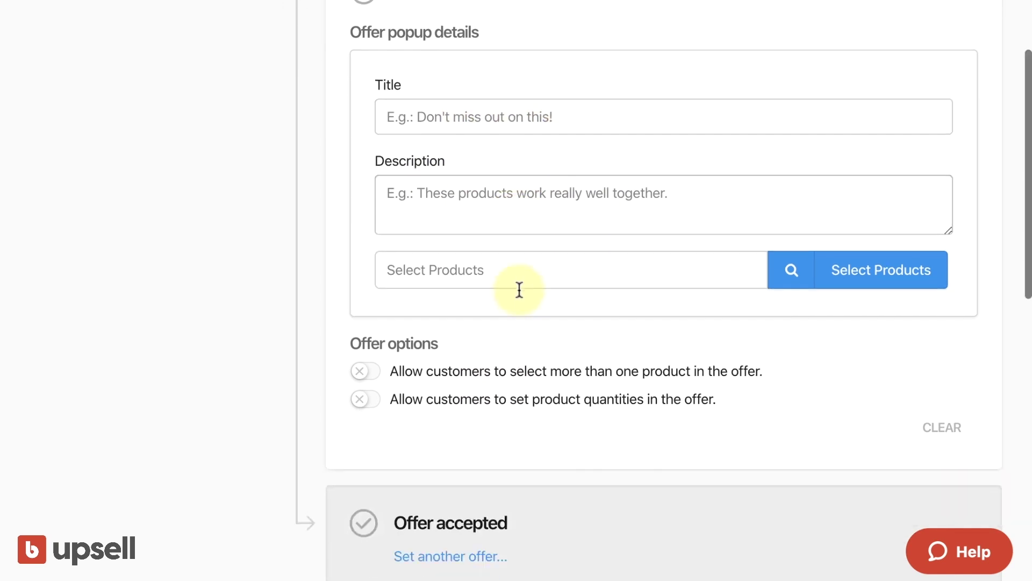
pyautogui.scroll(-2, 520, 290)
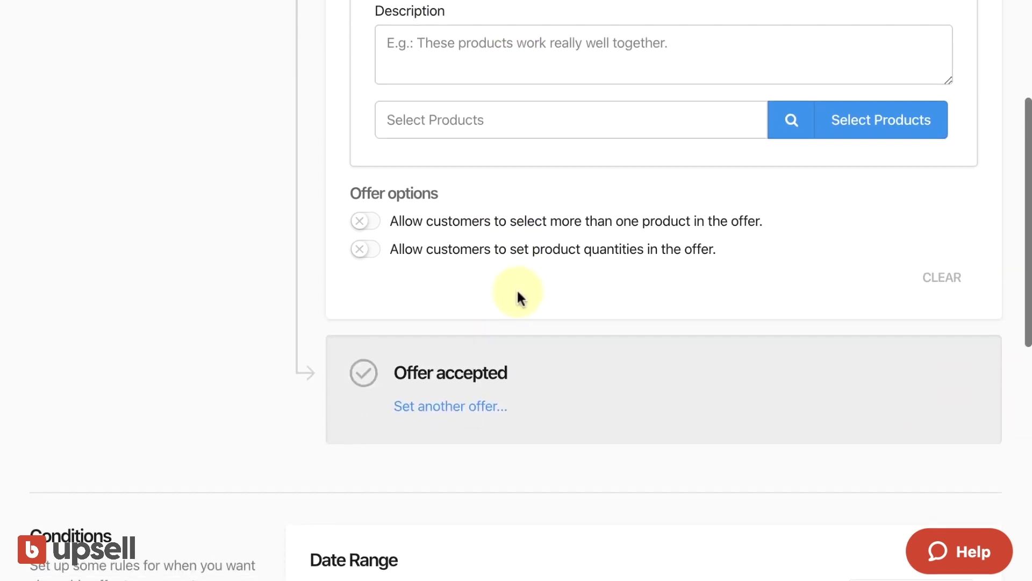
pyautogui.click(469, 380)
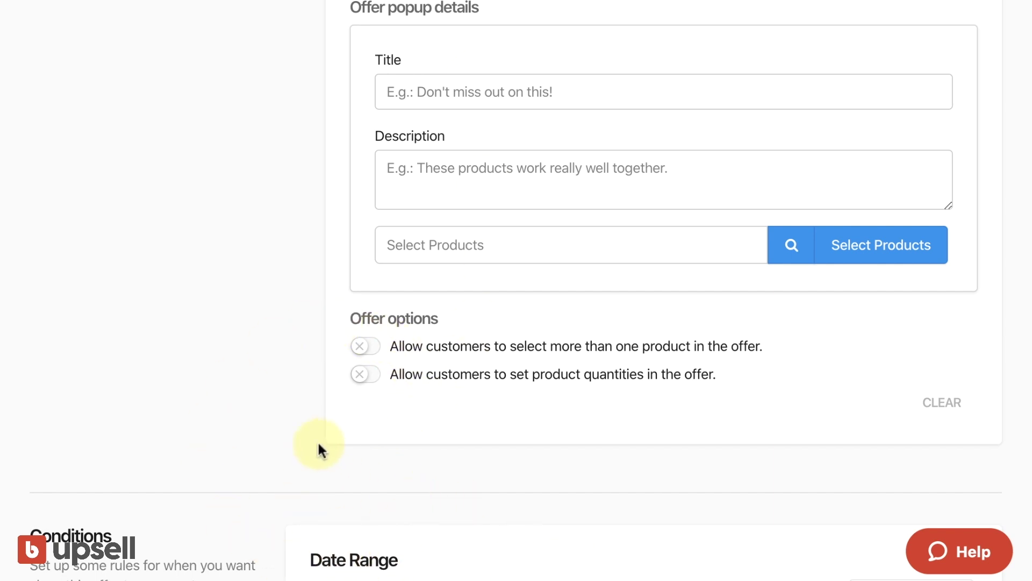
pyautogui.click(400, 173)
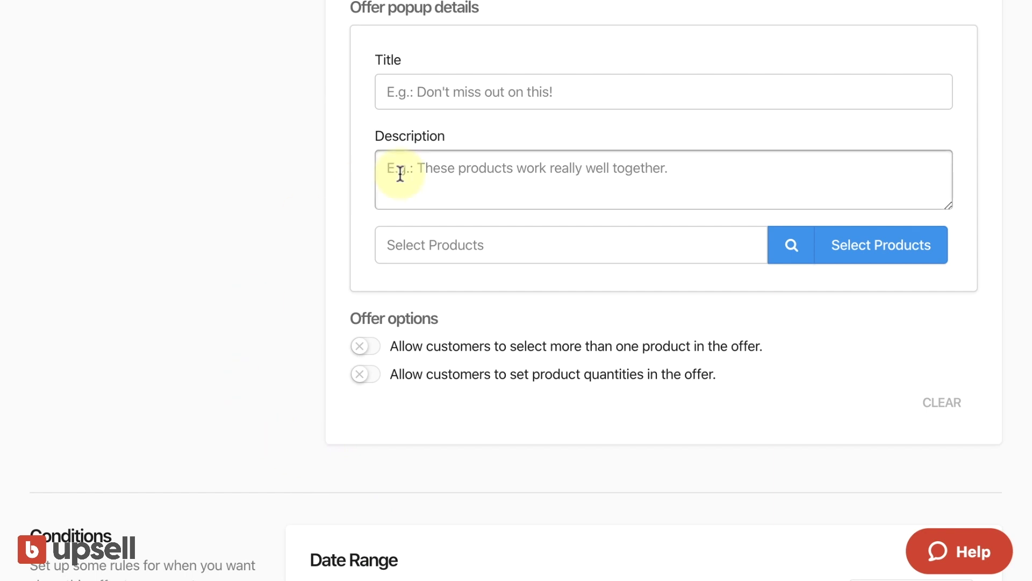
pyautogui.scroll(4, 400, 173)
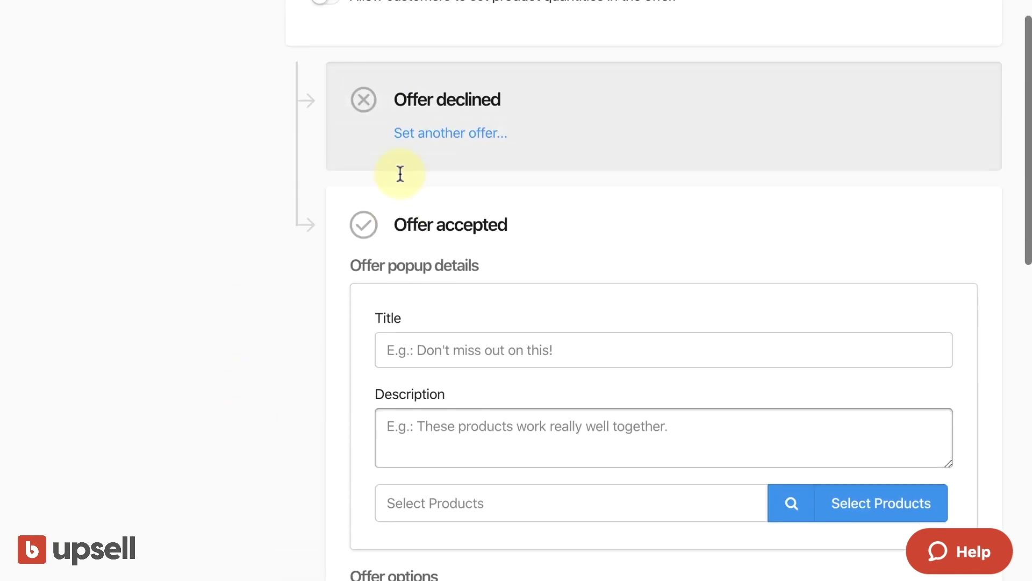
pyautogui.scroll(1, 477, 175)
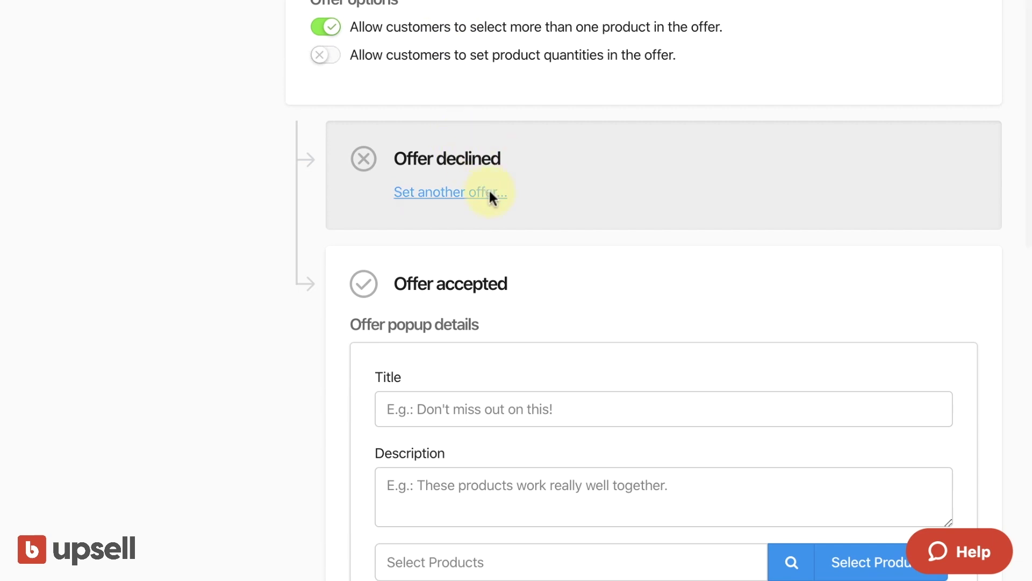
pyautogui.scroll(-4, 503, 212)
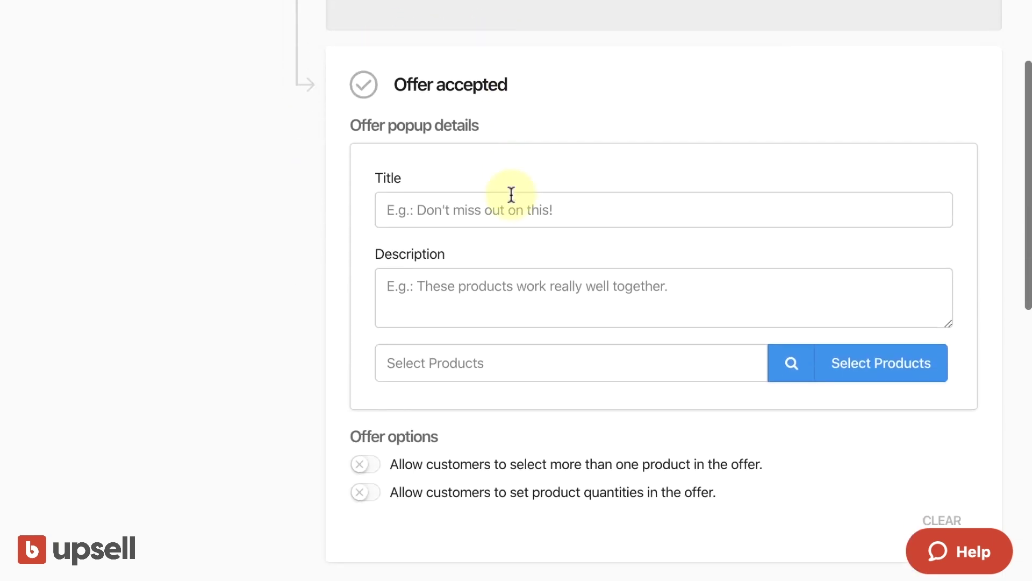
pyautogui.scroll(-8, 517, 186)
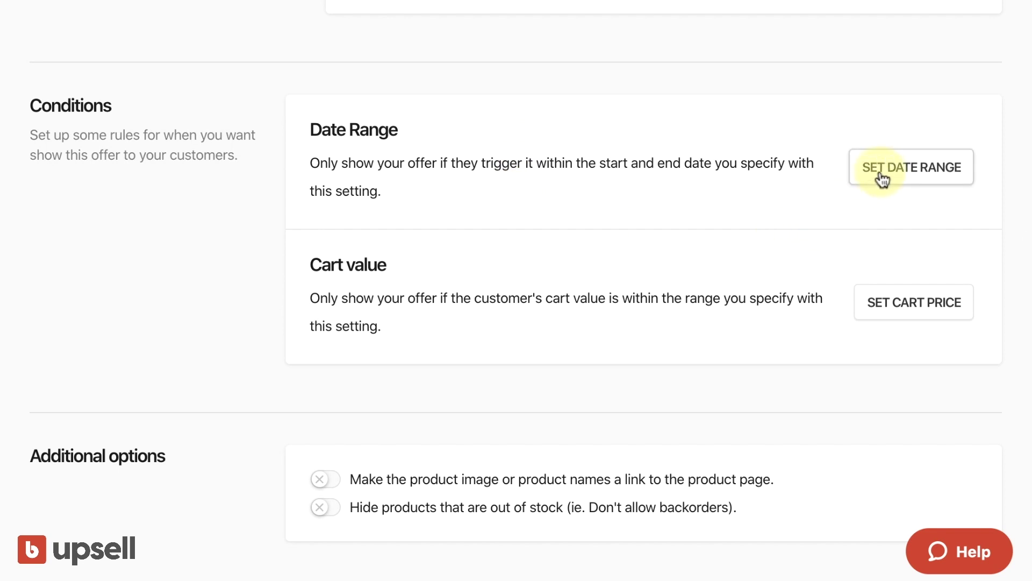
# - Add a date range condition starting October 30, 2019
pyautogui.click(882, 179)
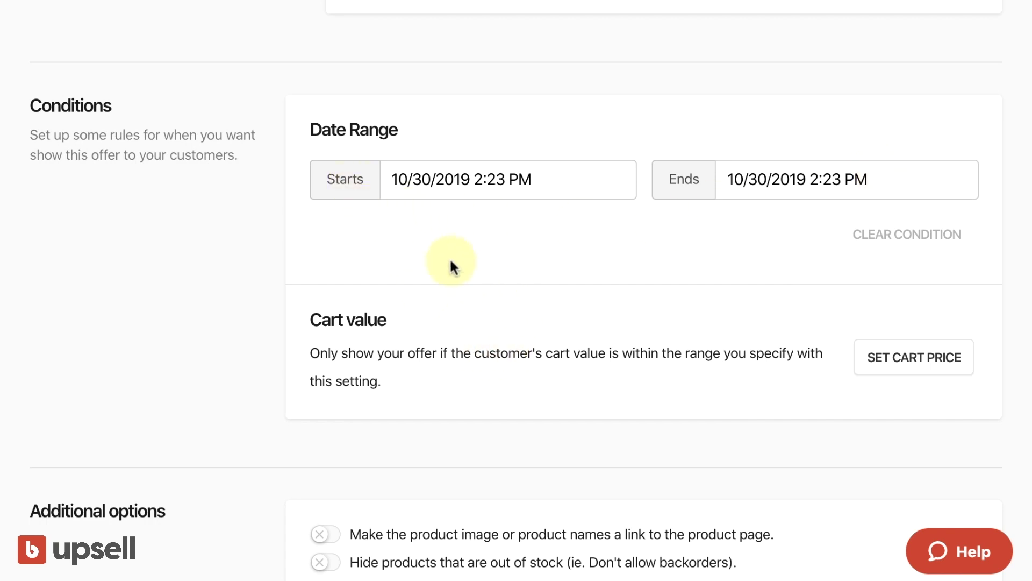
pyautogui.click(449, 182)
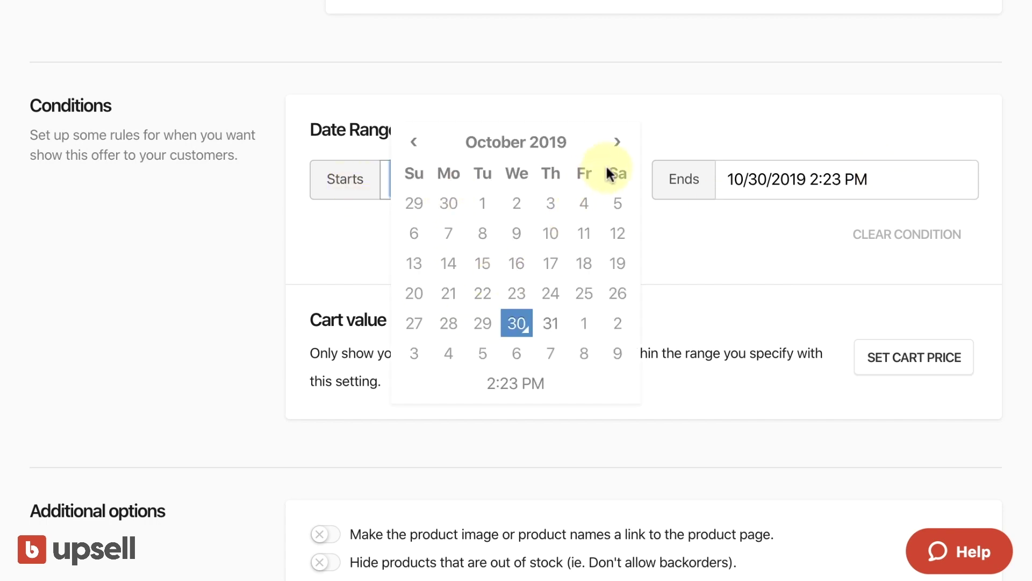
pyautogui.click(361, 273)
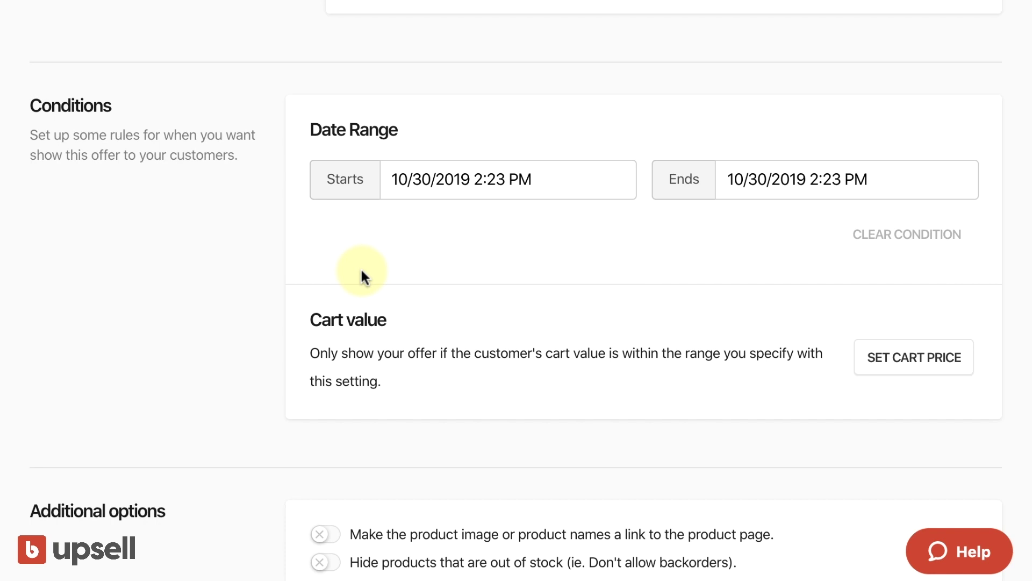
# - Add a cart value condition with minimum 100 and maximum 1000
pyautogui.click(949, 371)
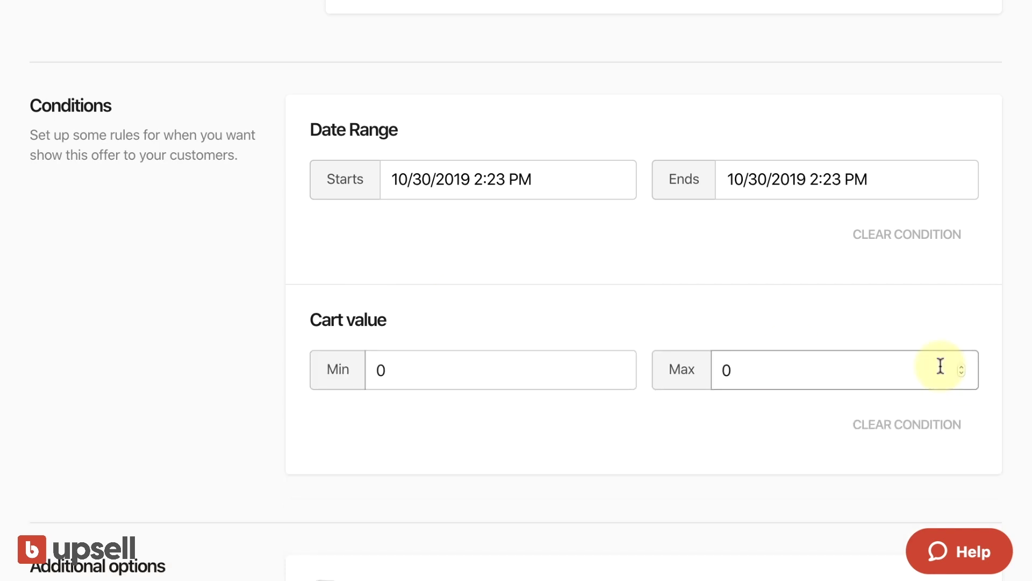
pyautogui.doubleClick(372, 370)
pyautogui.scroll(-1, 371, 374)
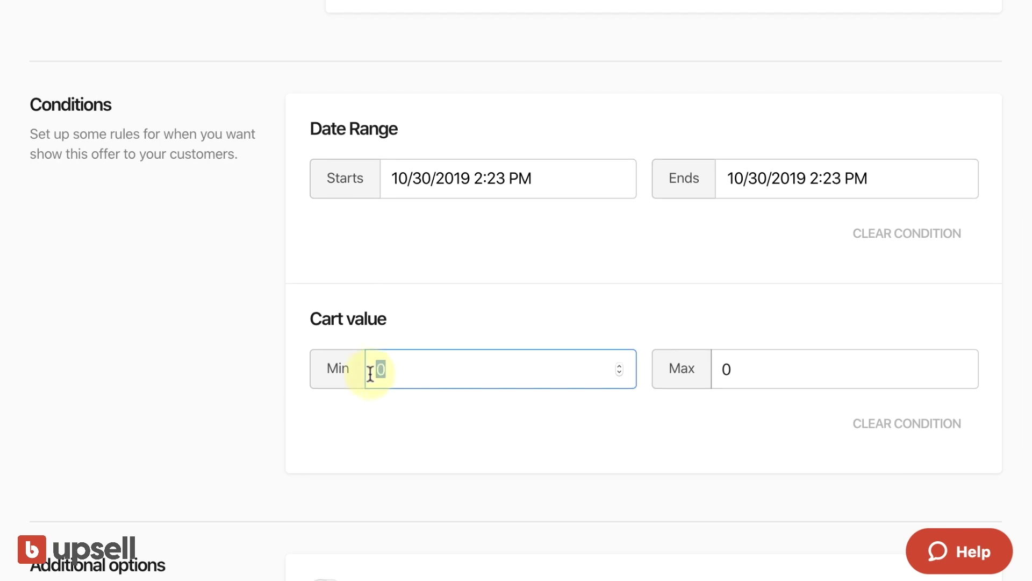
pyautogui.write('100')
pyautogui.press('Tab')
pyautogui.write('1000')
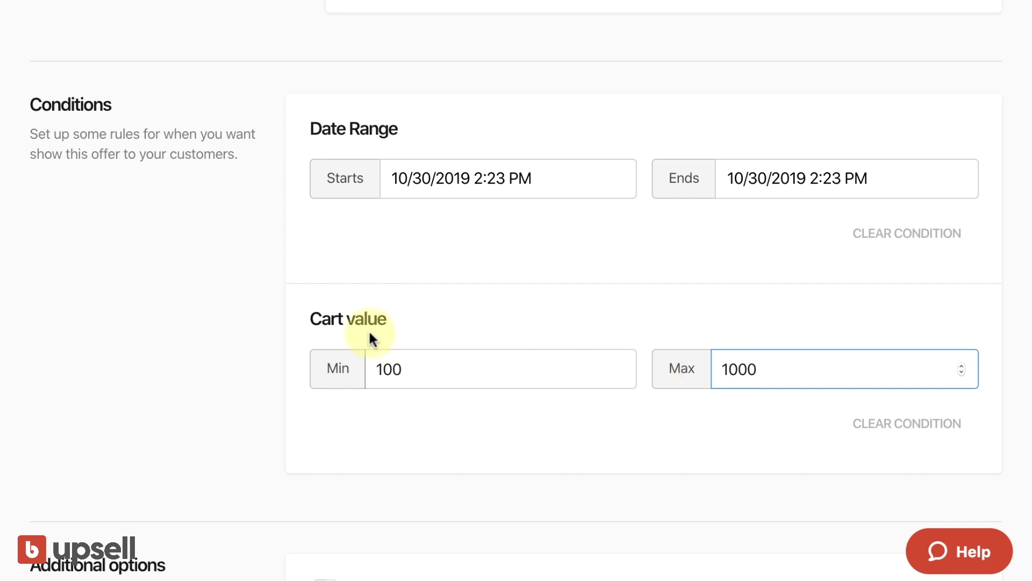
pyautogui.click(186, 303)
pyautogui.scroll(-8, 186, 303)
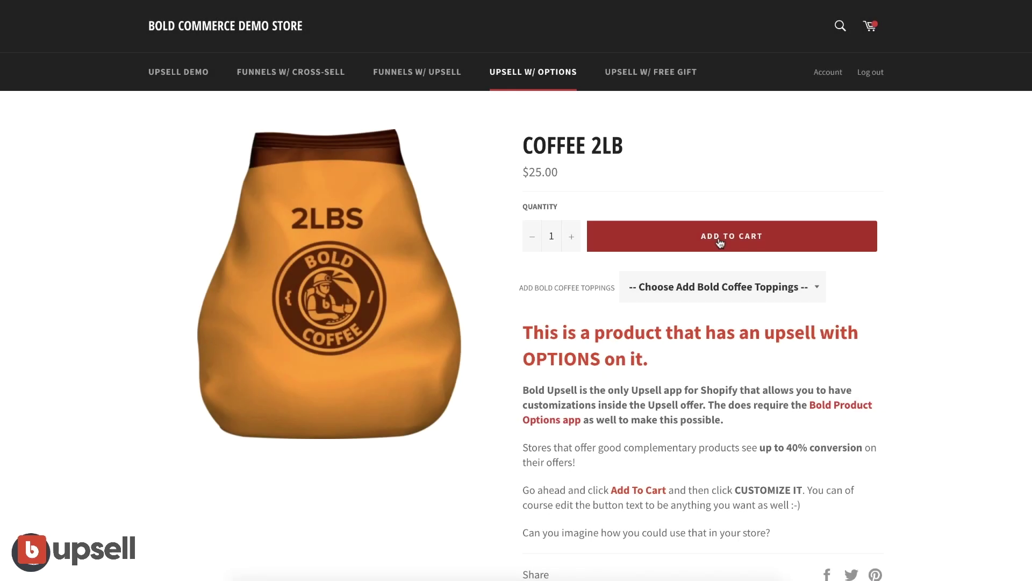
# - Choose the Tea mug and accept the matching black coasters for $12.99
pyautogui.click(718, 238)
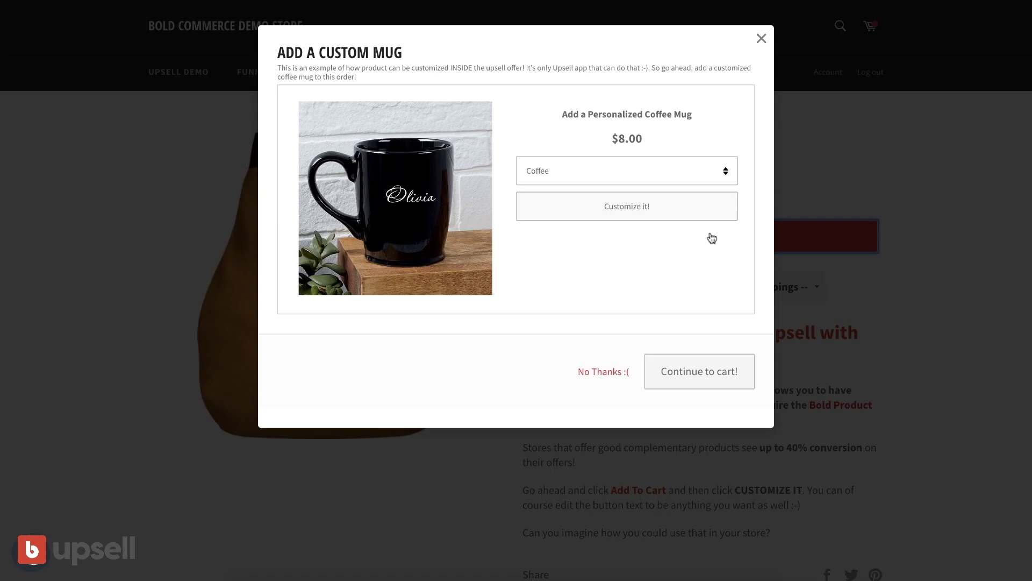
pyautogui.click(591, 178)
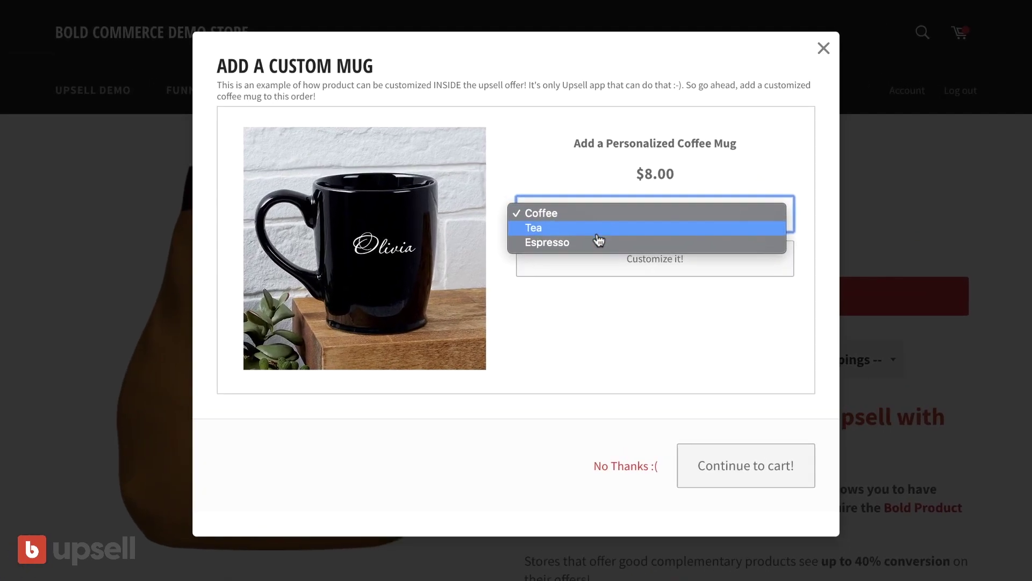
pyautogui.click(597, 231)
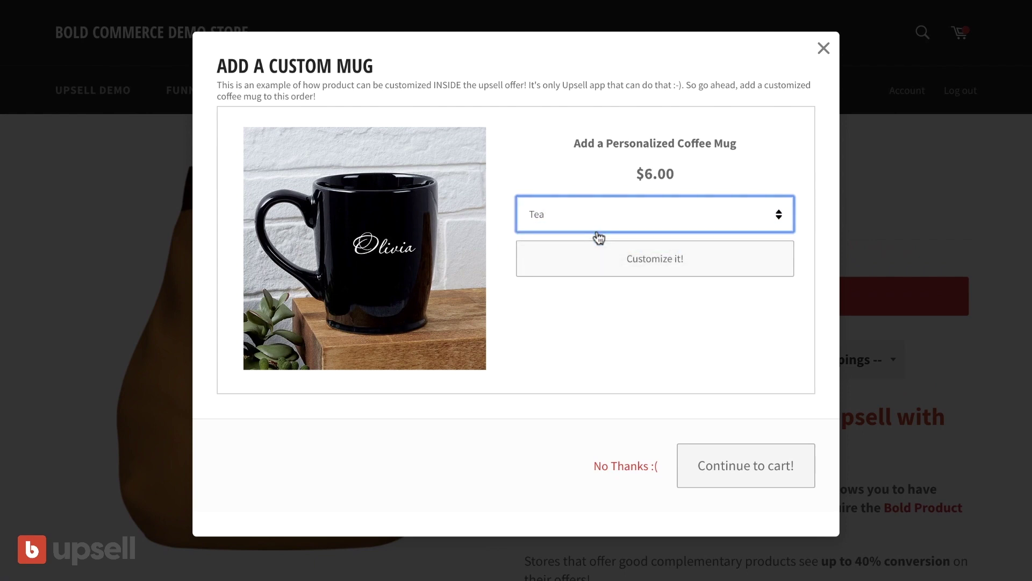
pyautogui.click(639, 267)
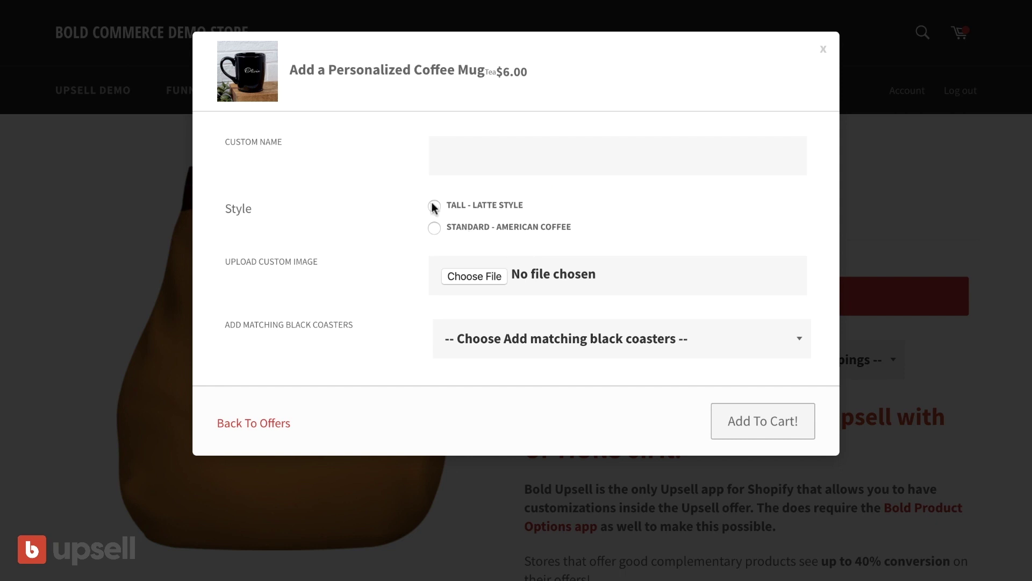
pyautogui.click(533, 347)
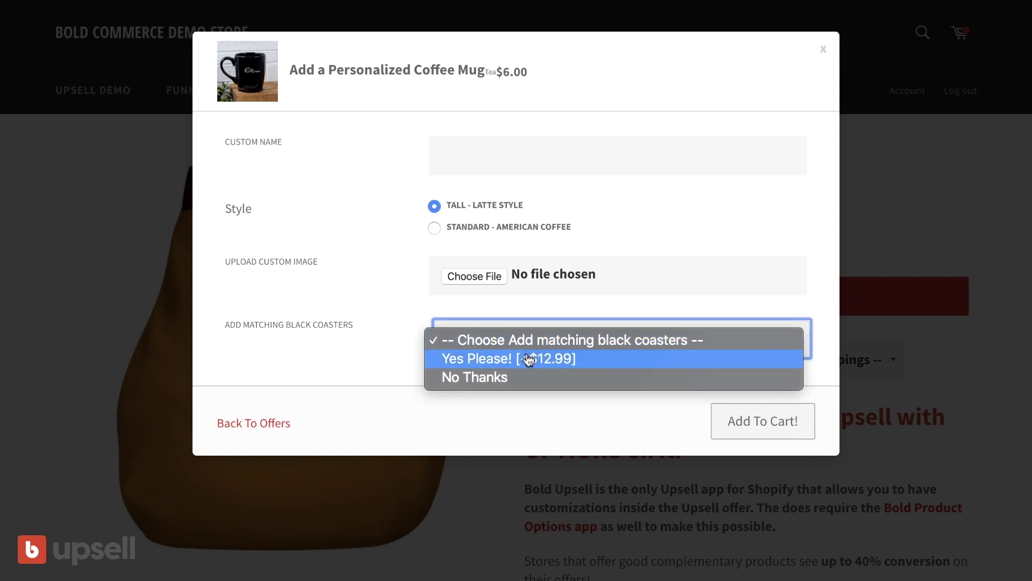
pyautogui.click(529, 359)
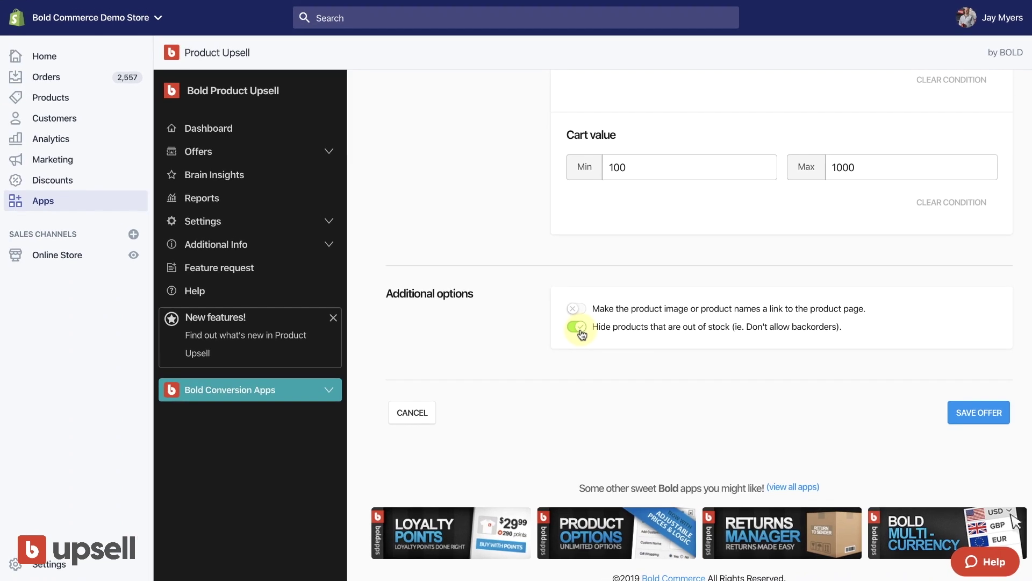
# - Turn off hiding of out-of-stock products and cancel the offer without saving
pyautogui.click(582, 335)
pyautogui.scroll(6, 718, 409)
pyautogui.scroll(-4, 984, 500)
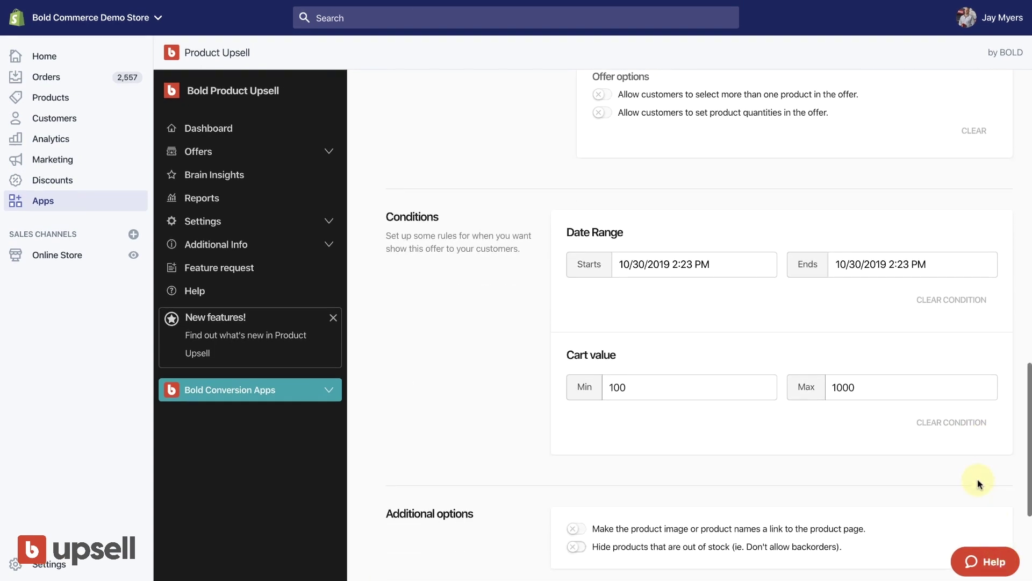
pyautogui.click(412, 551)
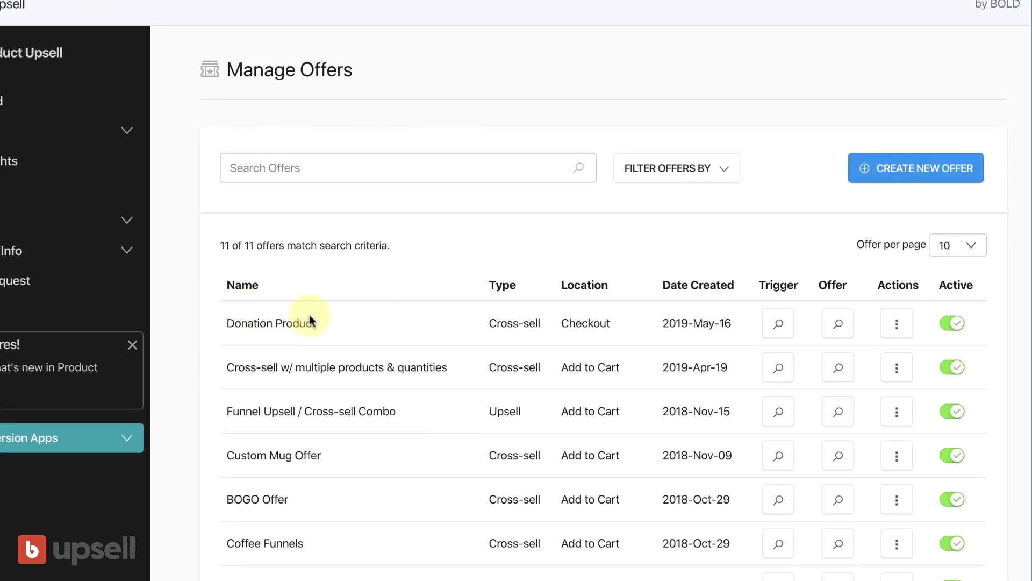
# - Toggle the Donation Product offer off and back on, then review its triggers
pyautogui.click(952, 325)
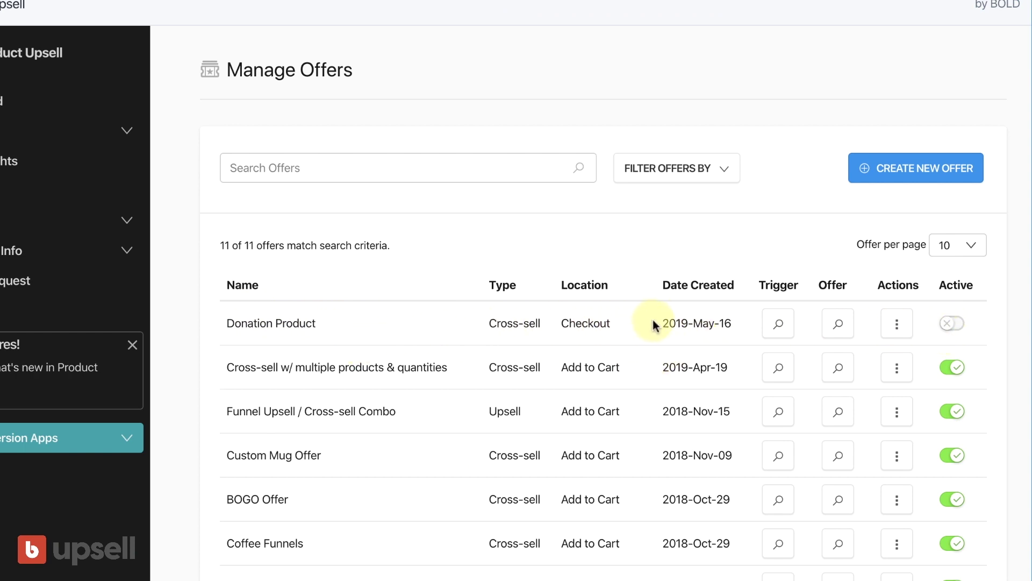
pyautogui.click(951, 326)
pyautogui.click(778, 326)
pyautogui.click(506, 333)
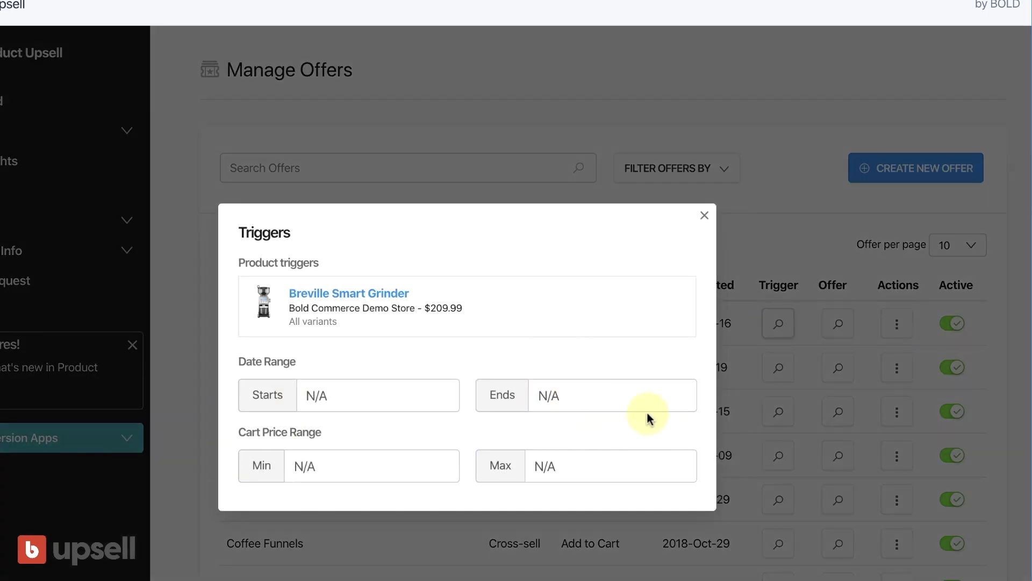
pyautogui.click(704, 216)
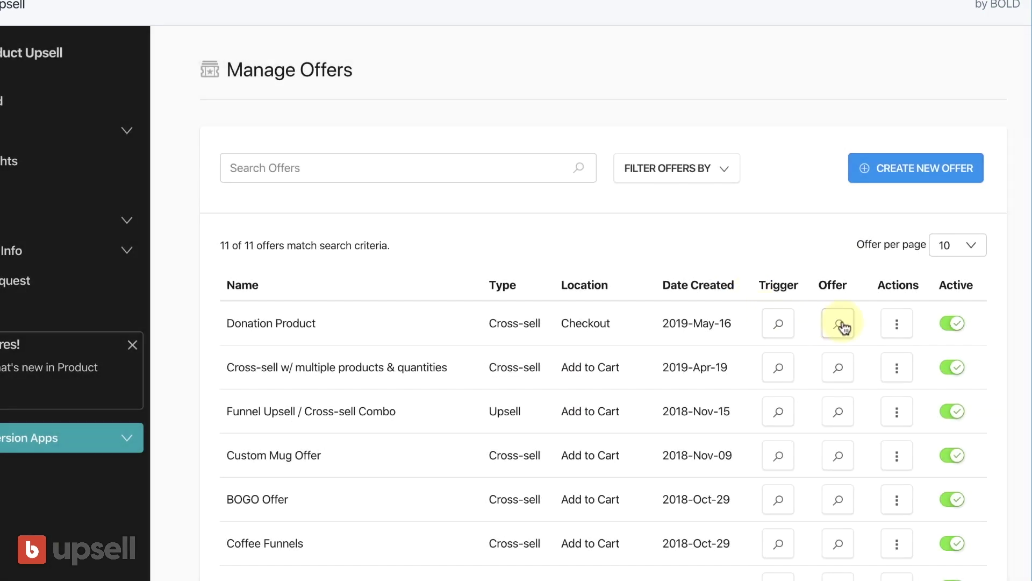
# - Preview the Donation Product charity popup, then bring up its Actions menu
pyautogui.click(840, 325)
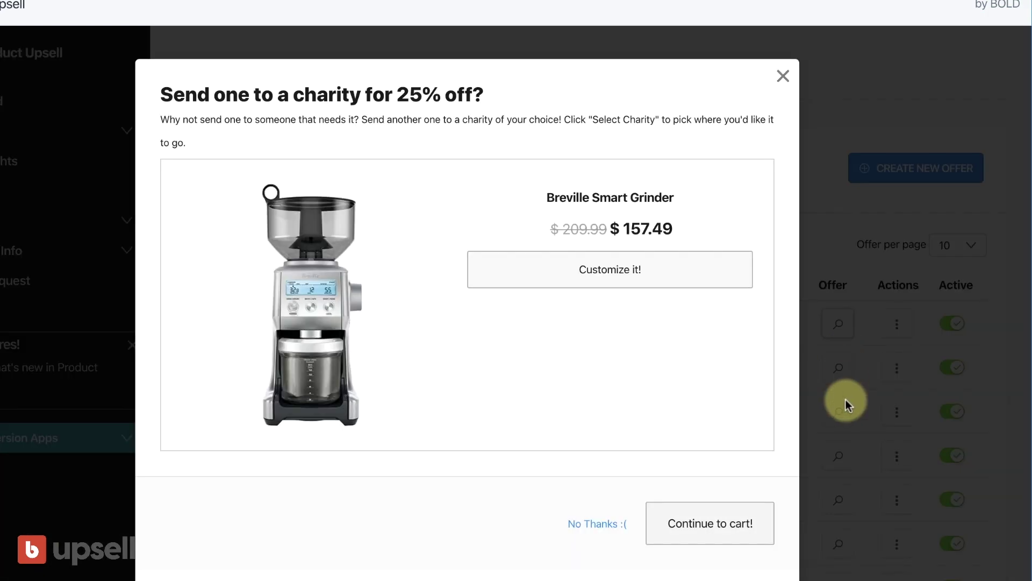
pyautogui.click(780, 80)
pyautogui.click(897, 325)
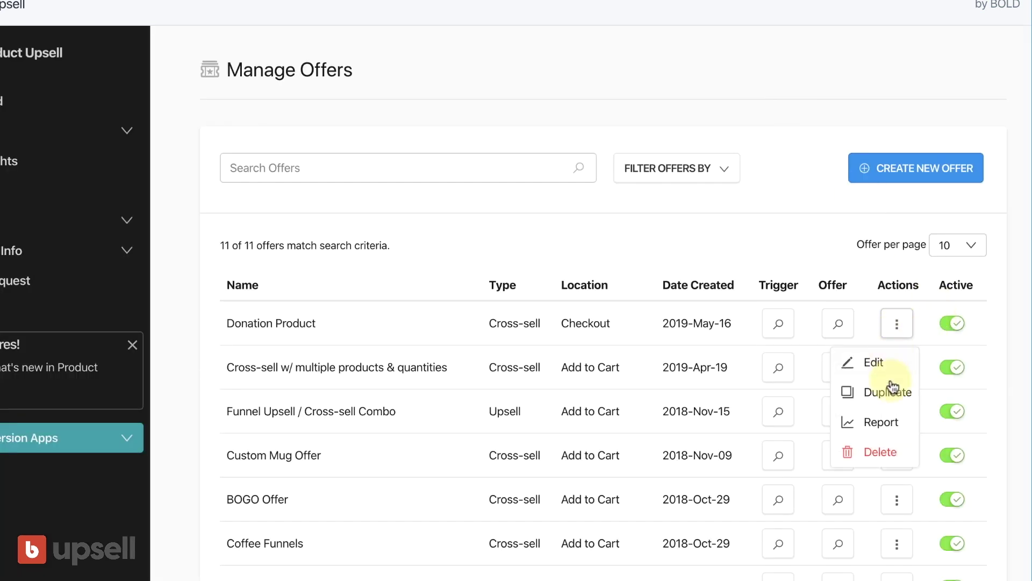